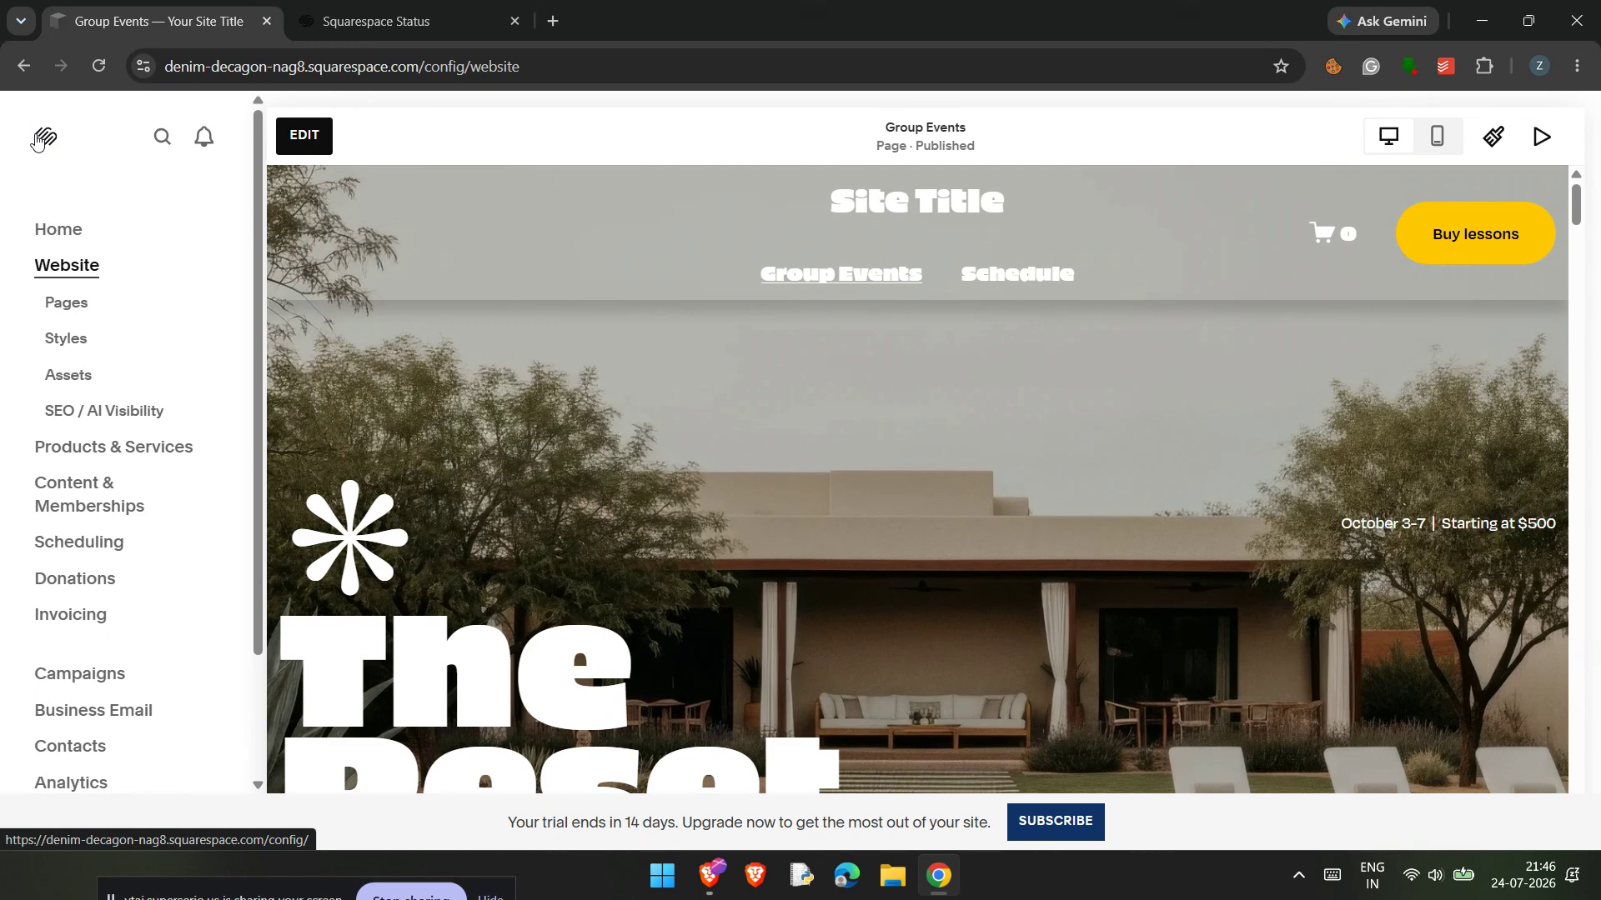
# Step: Open the site's pages list and start editing the Group Events page
pyautogui.click(50, 307)
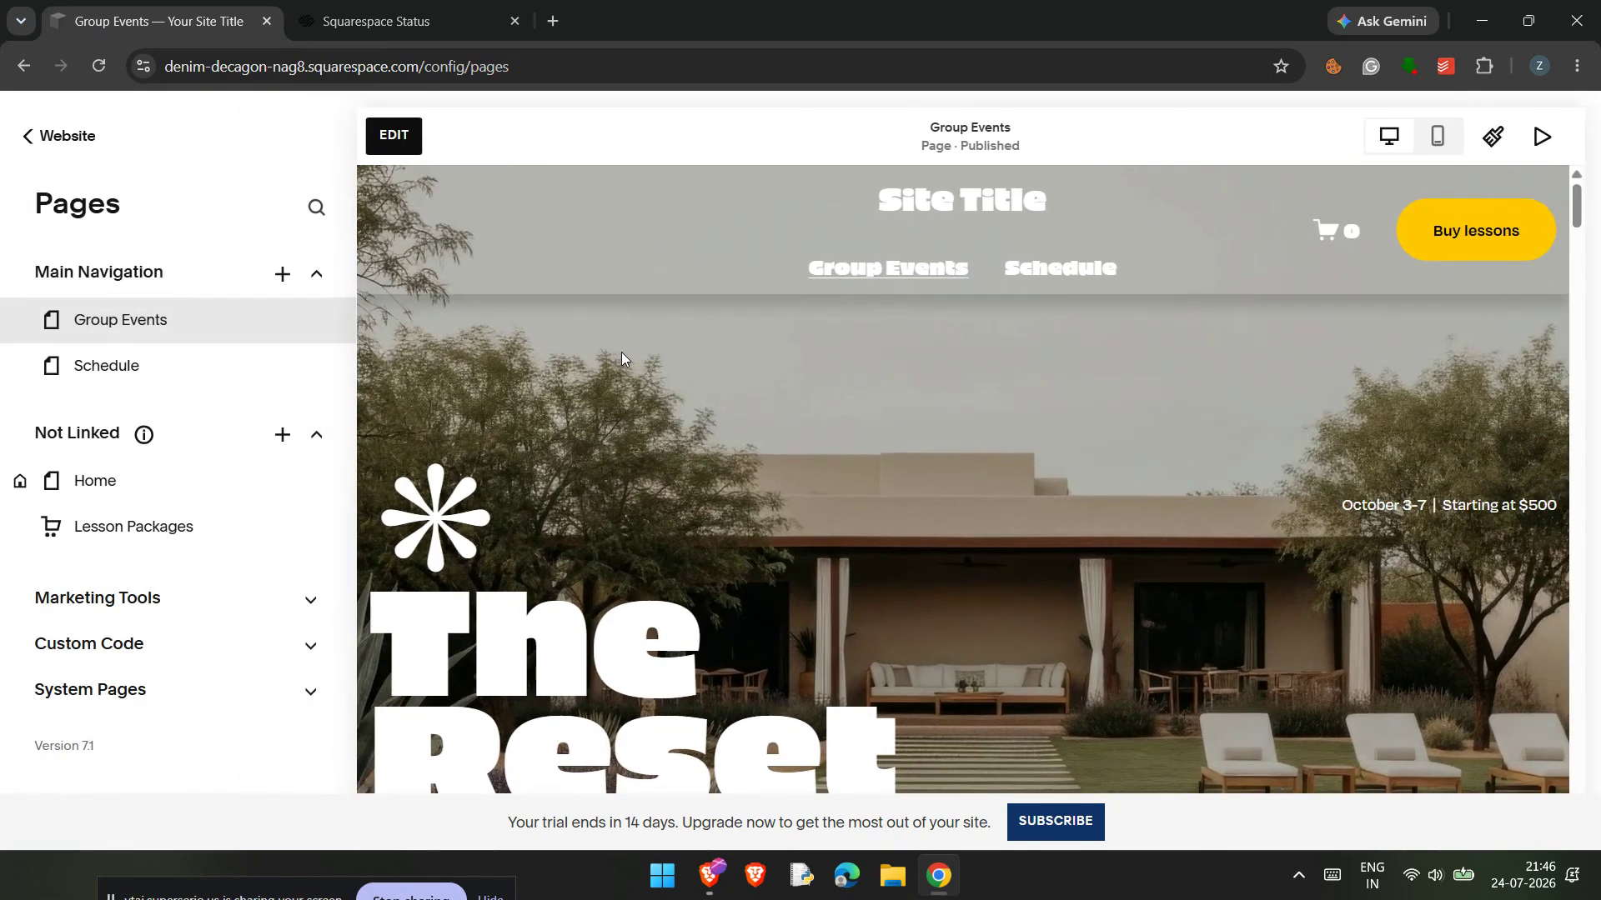
pyautogui.scroll(-8, 622, 352)
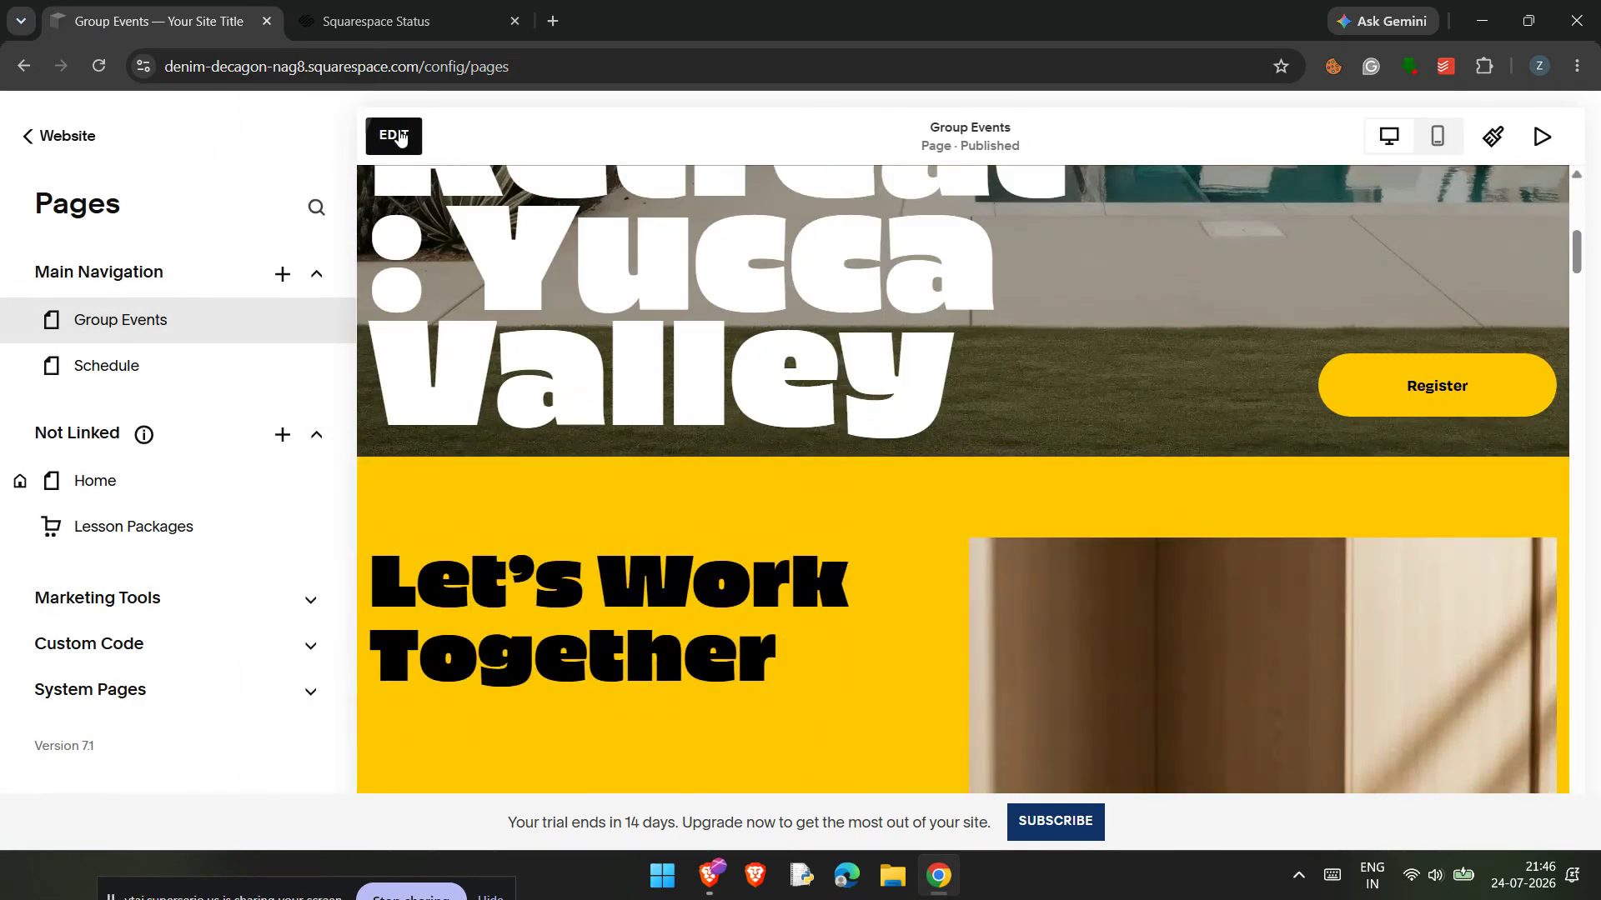
pyautogui.click(393, 135)
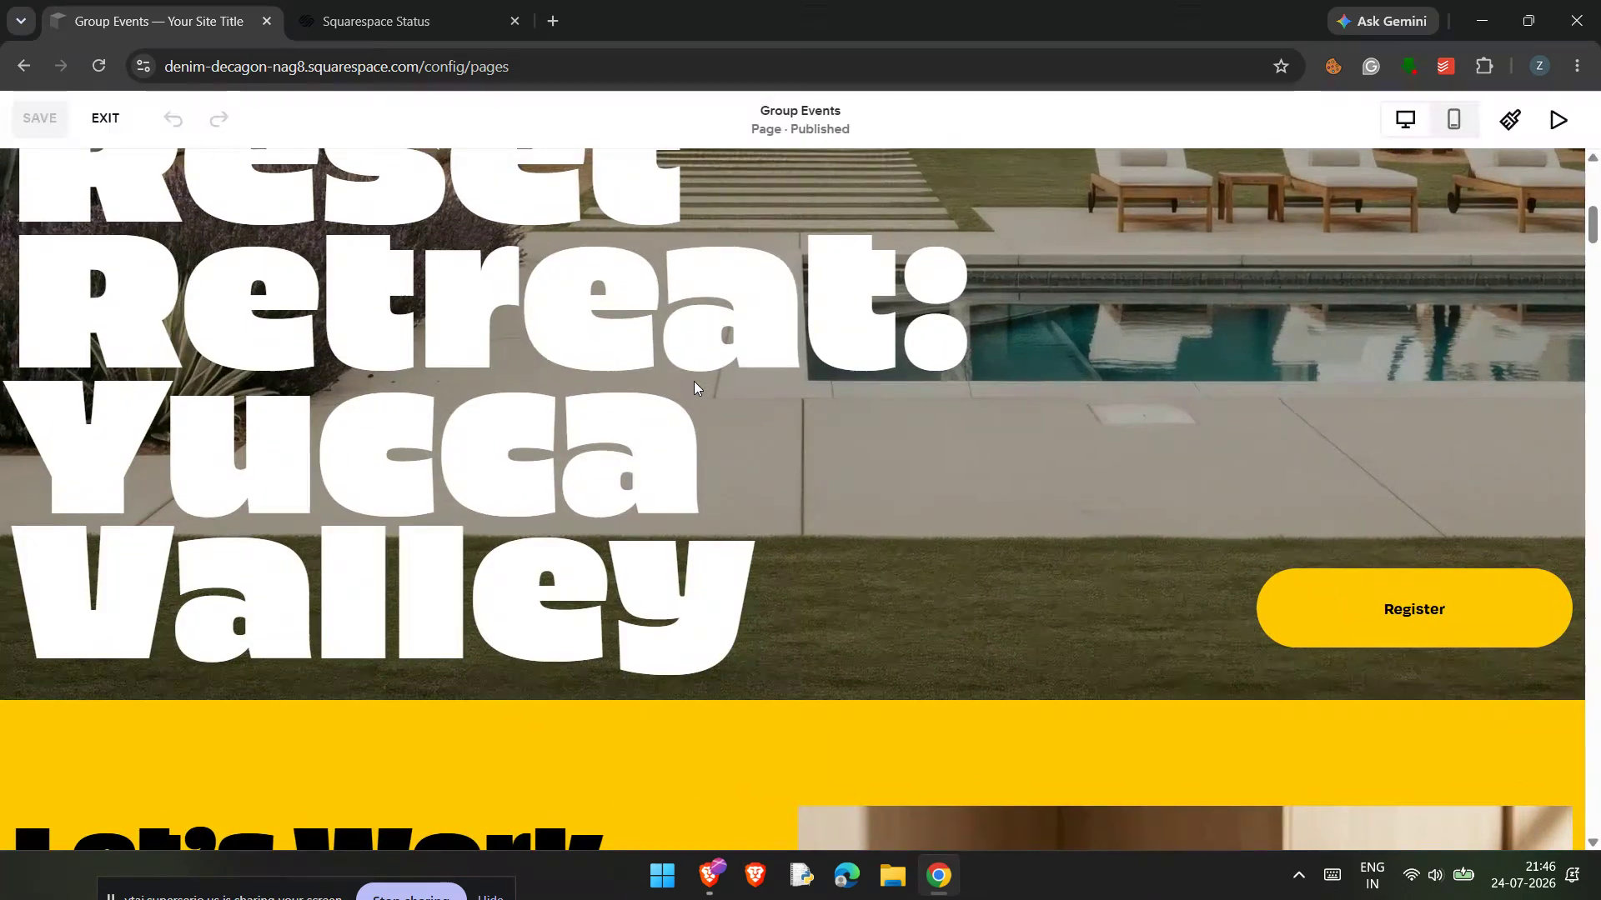
# Step: Add a button block to the yellow section below the "Let's Work Together" section
pyautogui.scroll(-5, 695, 385)
pyautogui.scroll(2, 694, 384)
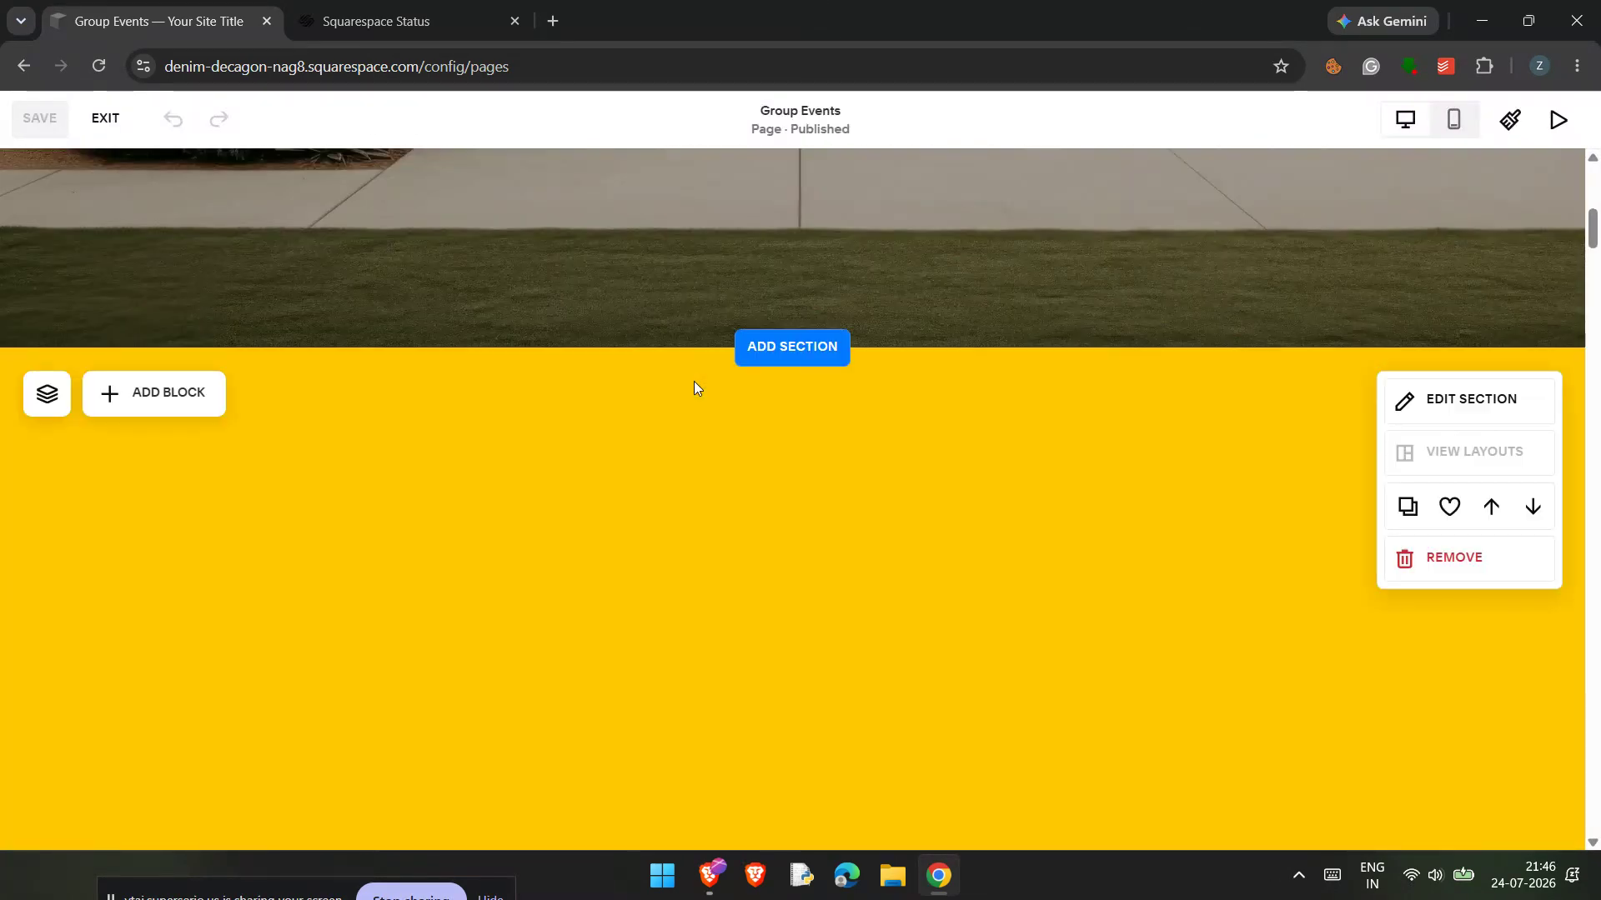
pyautogui.scroll(4, 694, 386)
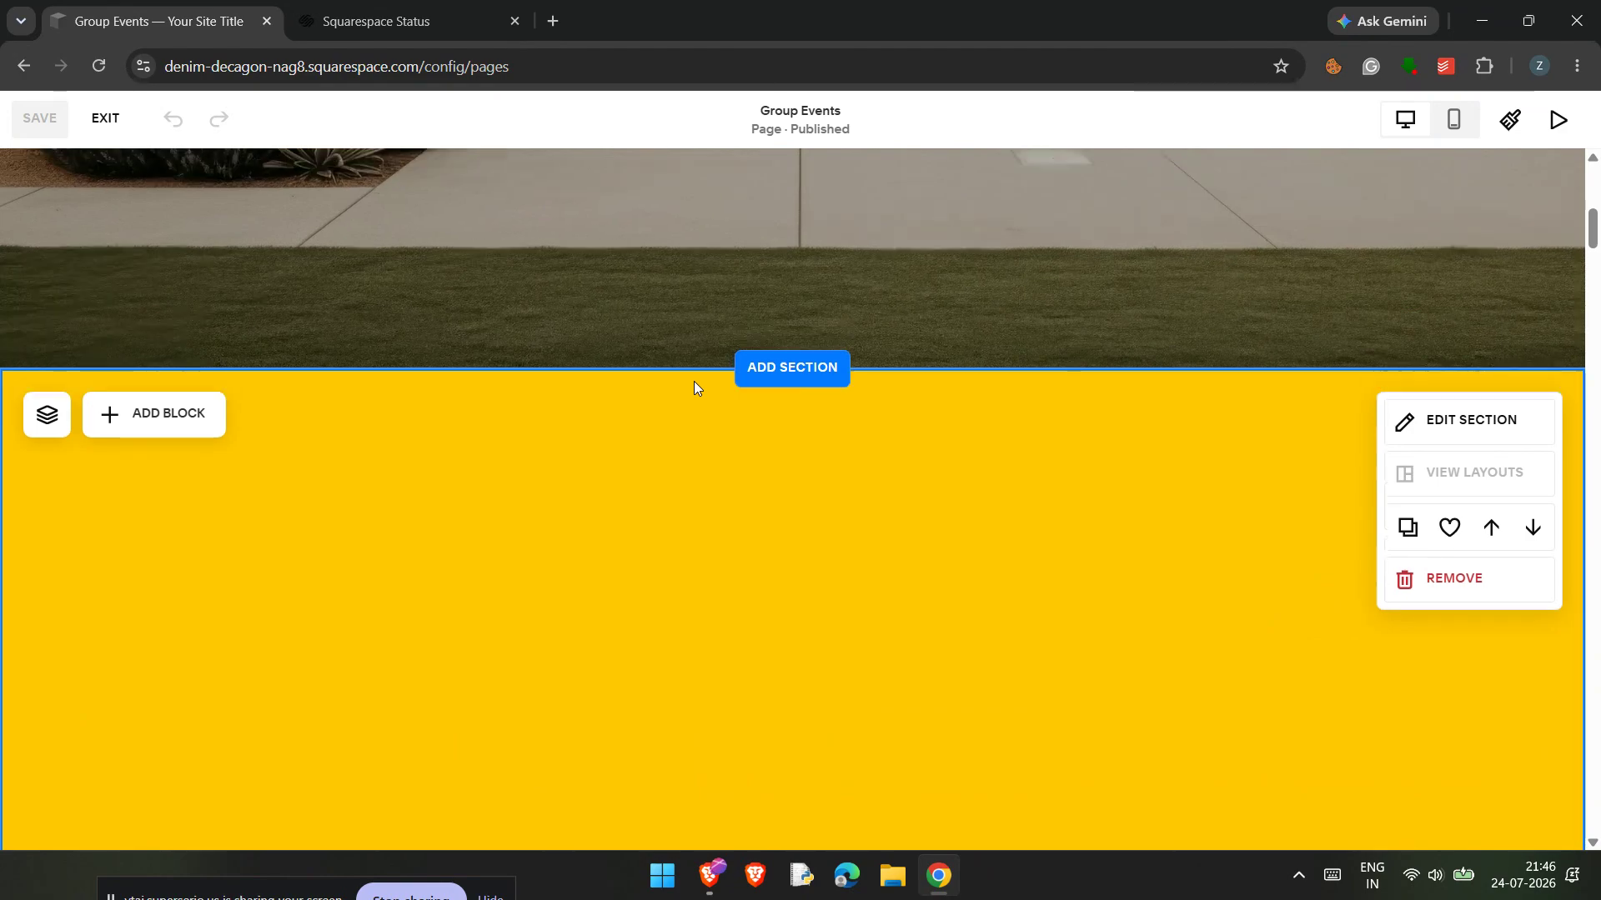
pyautogui.scroll(-4, 692, 384)
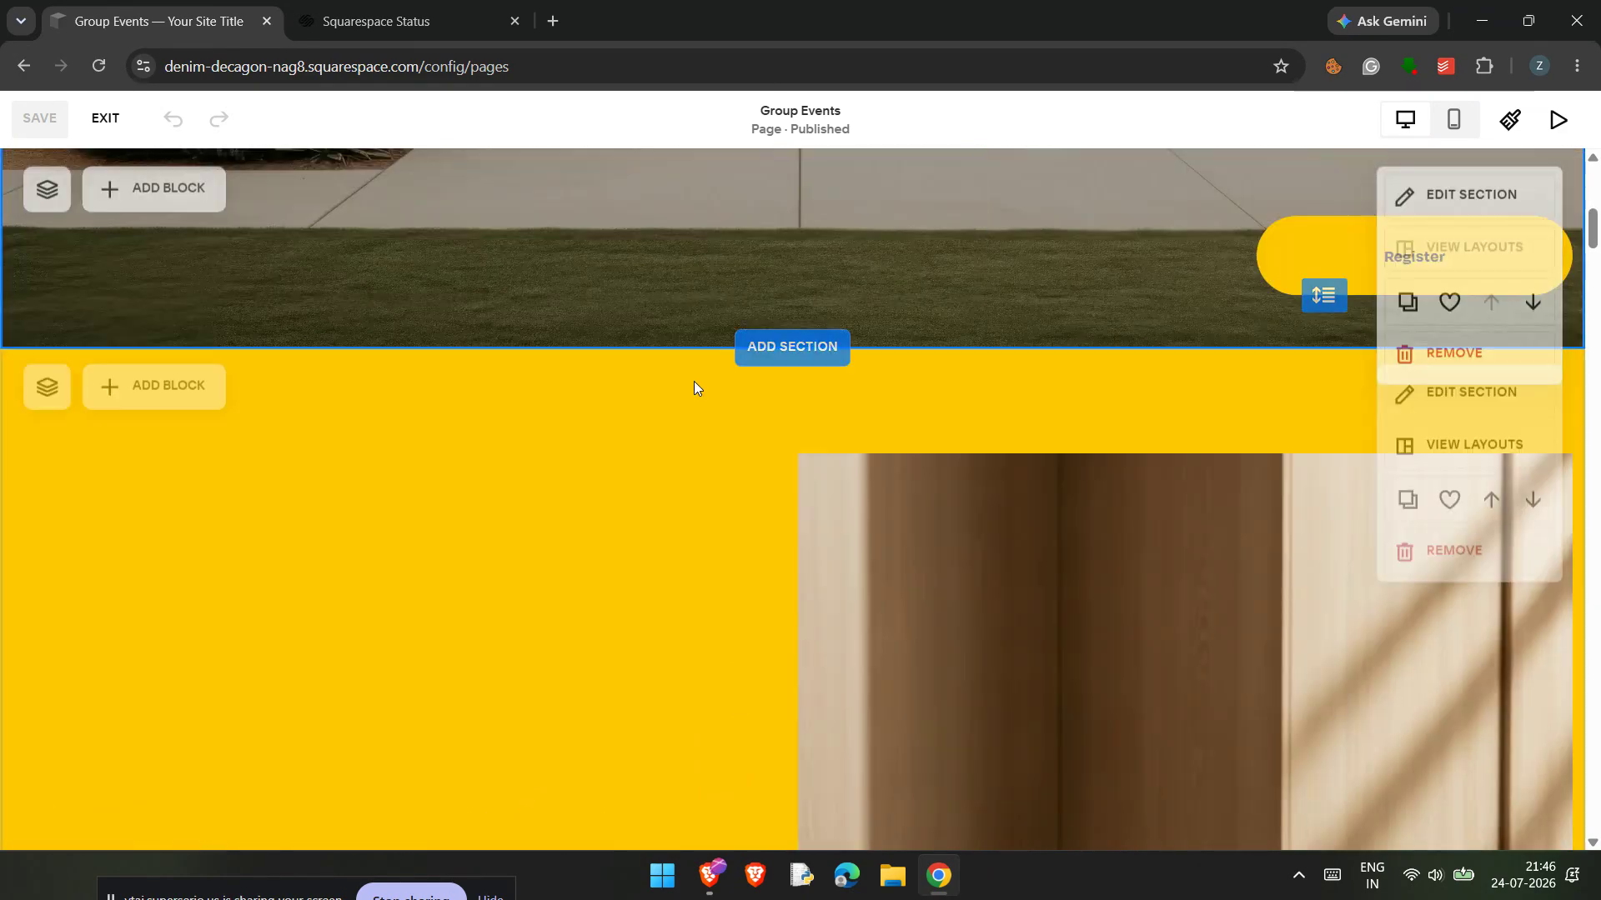
pyautogui.scroll(4, 633, 382)
pyautogui.scroll(-6, 875, 380)
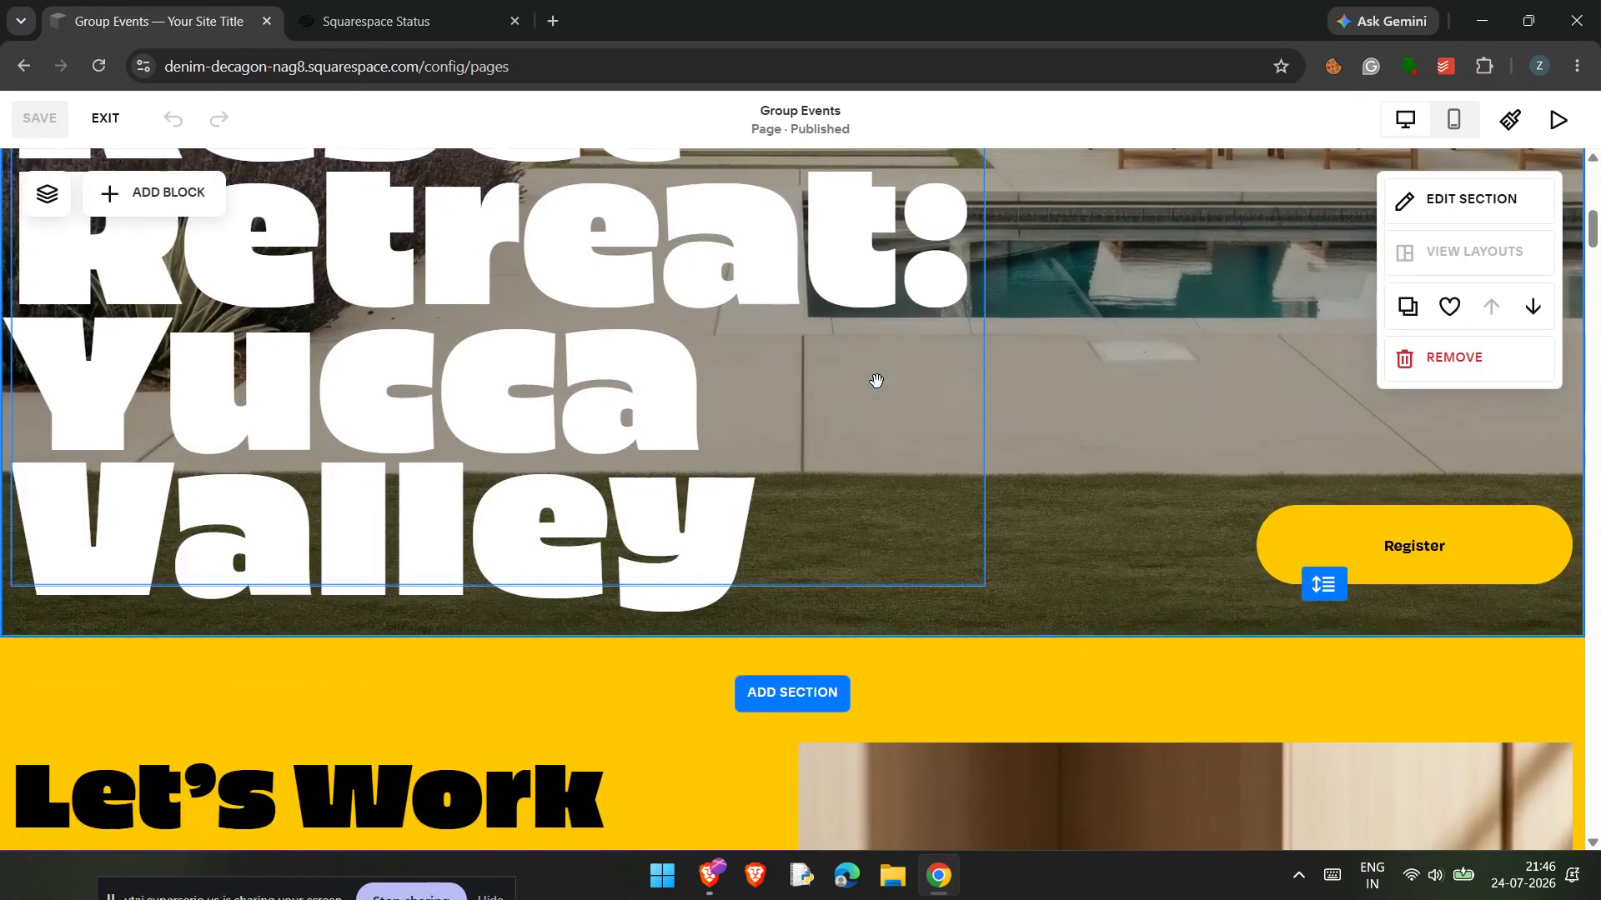
pyautogui.scroll(9, 773, 388)
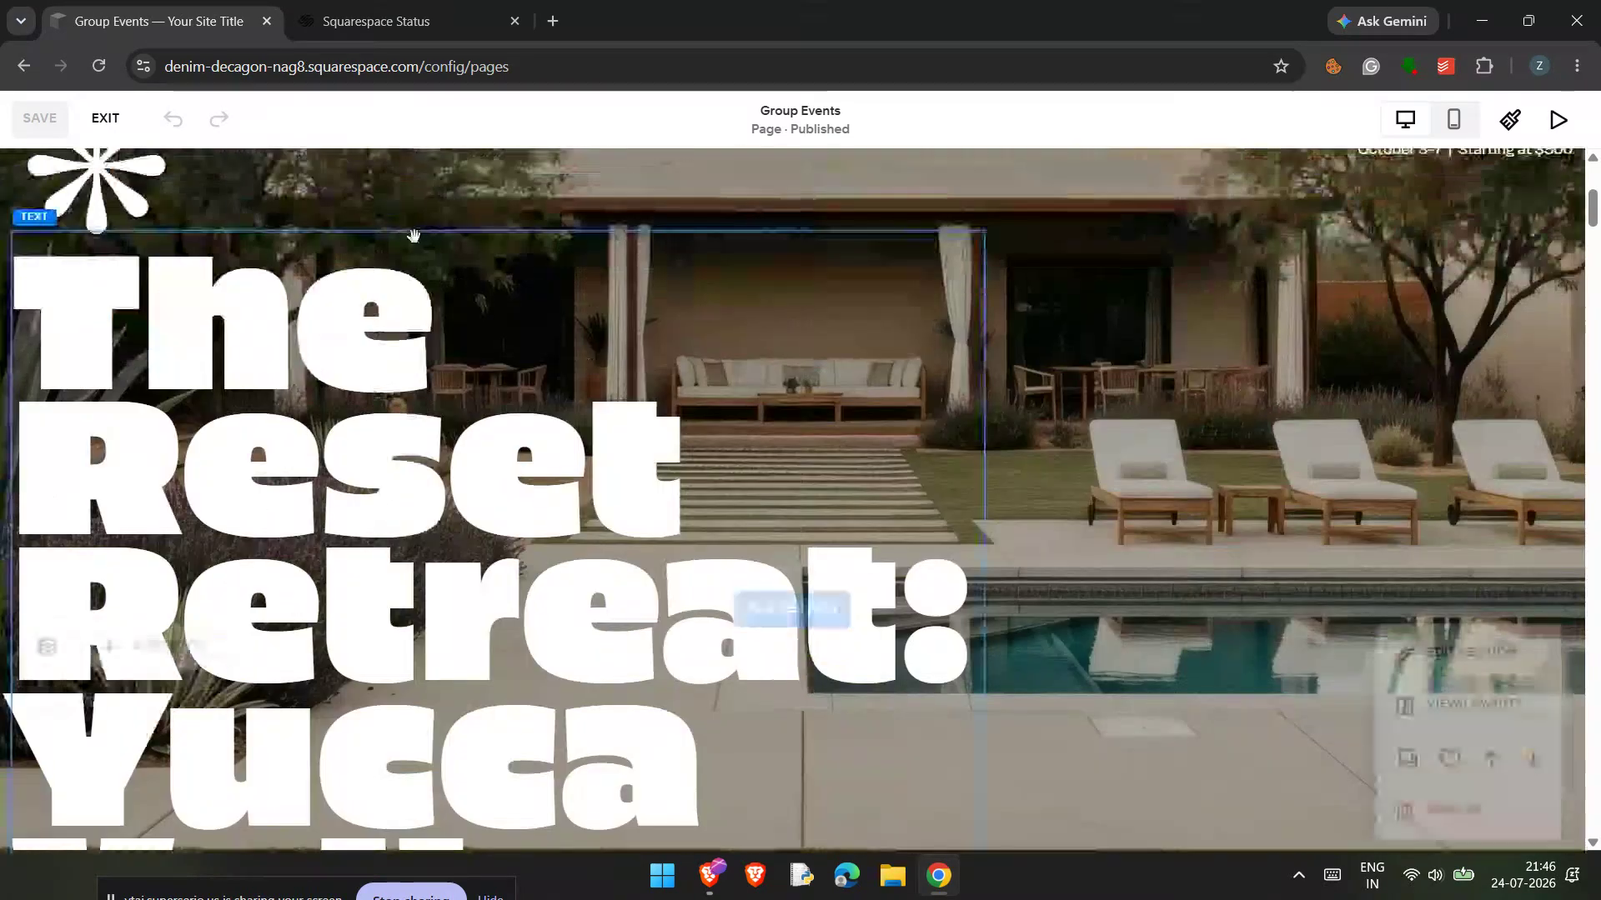
pyautogui.scroll(-14, 618, 421)
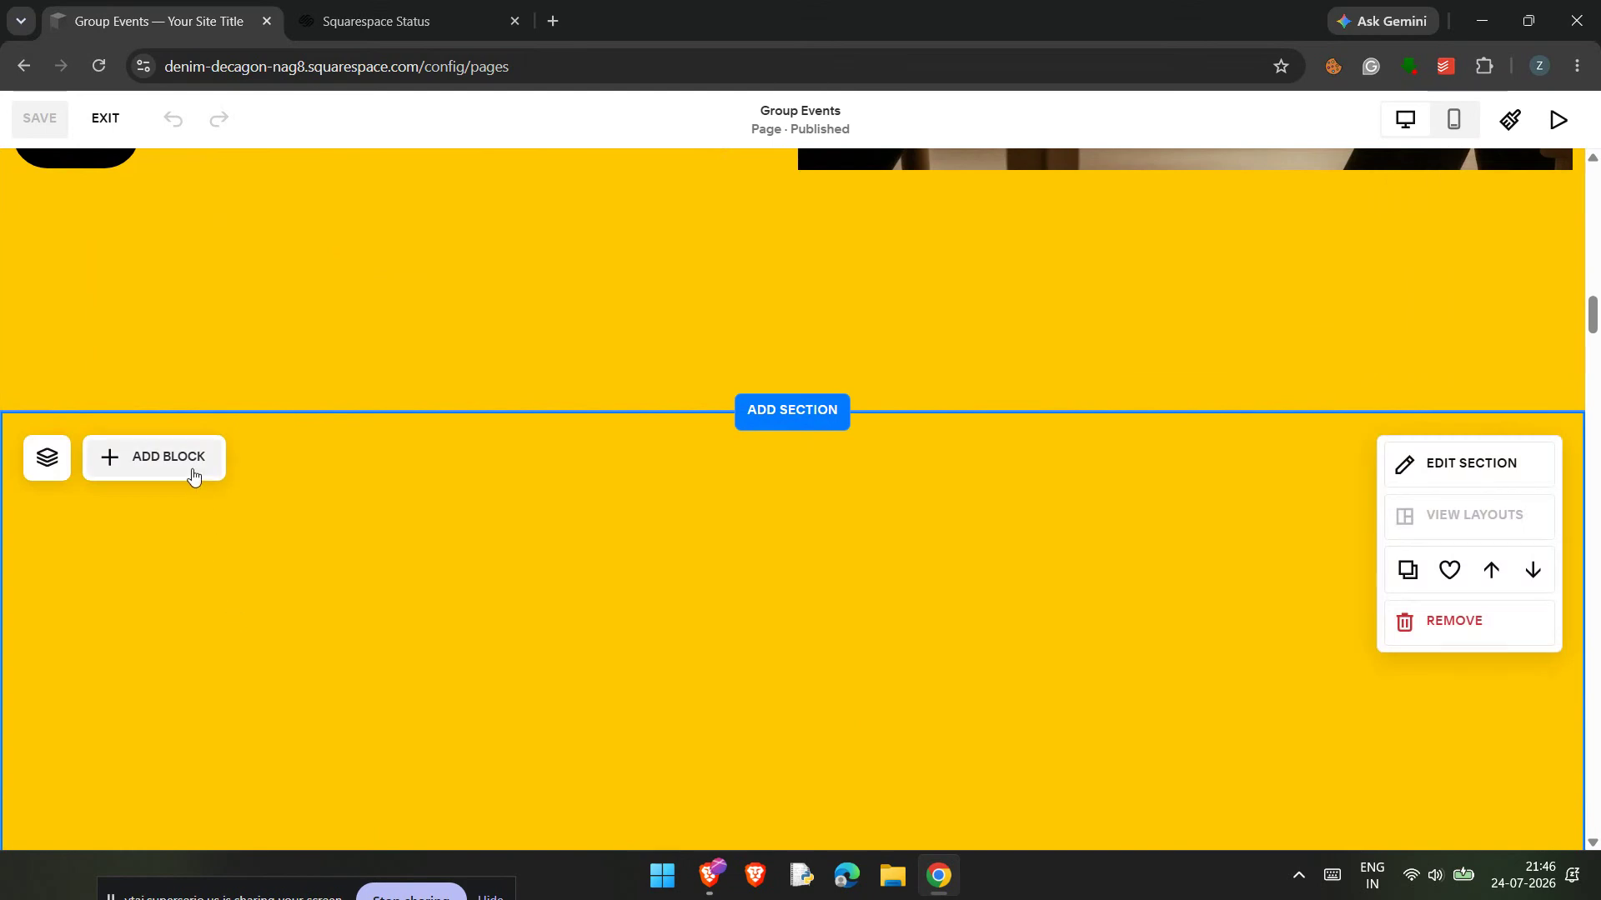
pyautogui.scroll(-1, 193, 476)
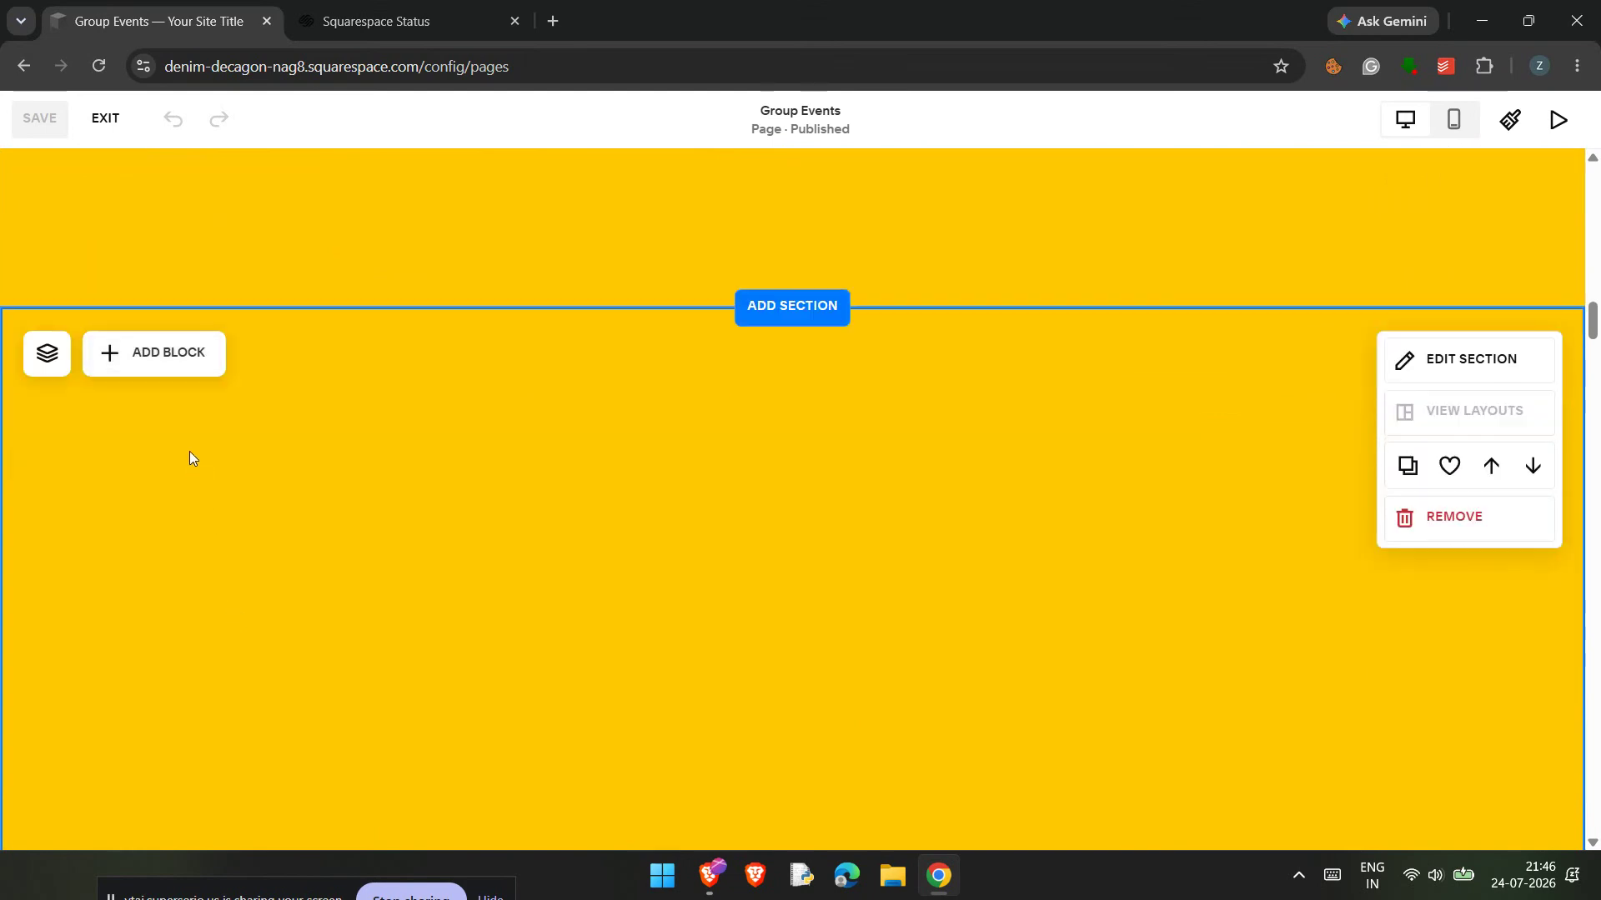
pyautogui.click(133, 363)
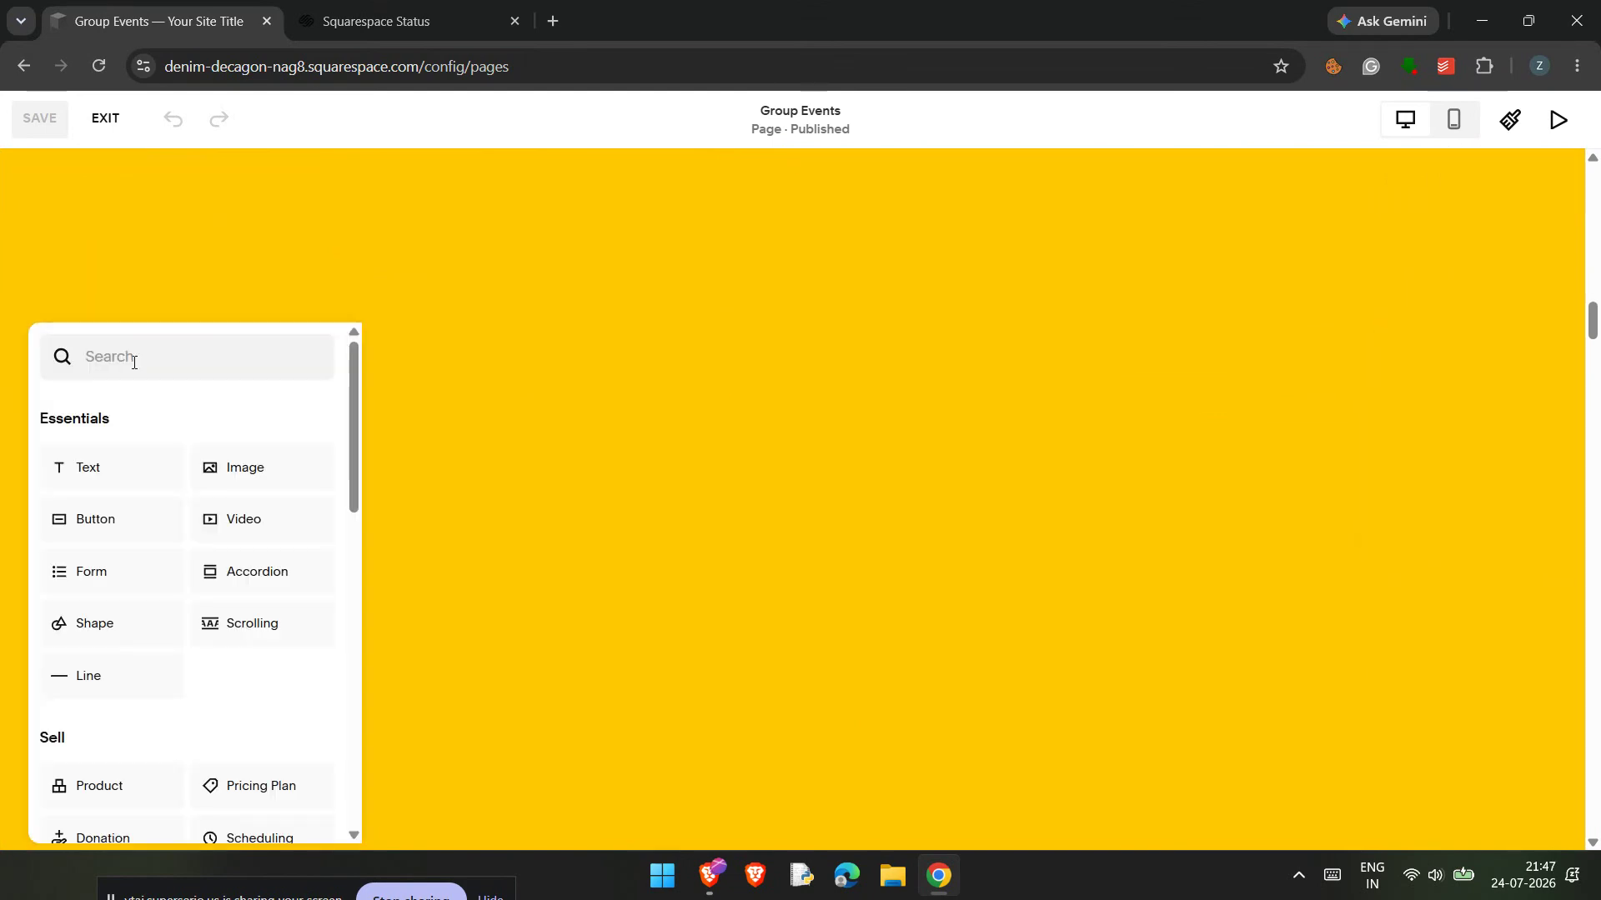
pyautogui.click(151, 536)
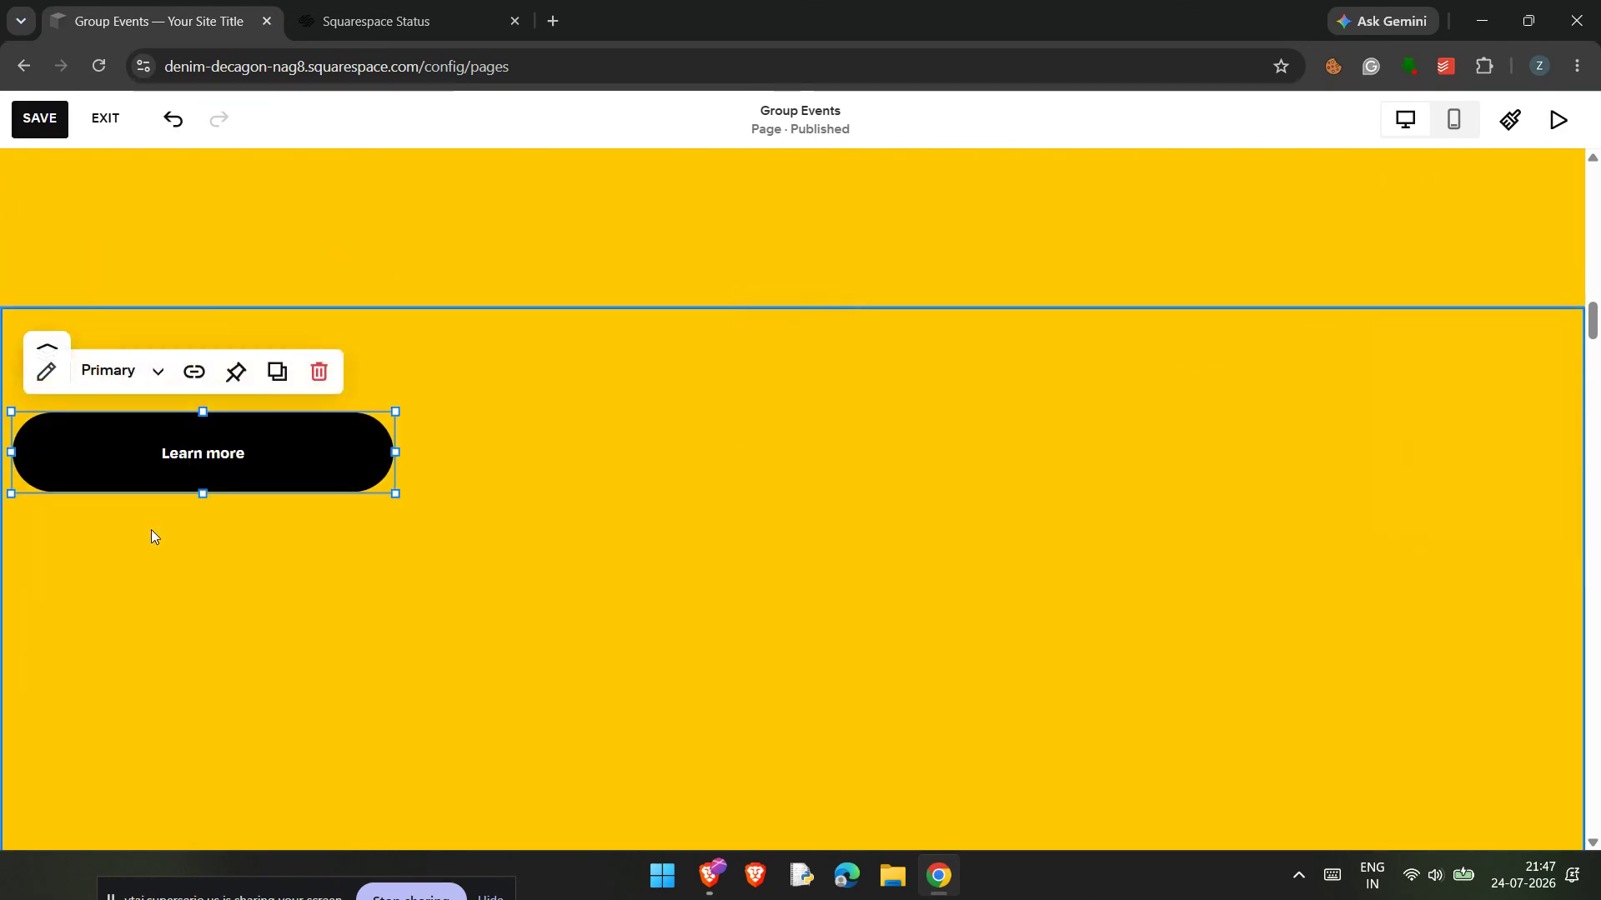
# Step: Move the new button to the horizontal centre of its section, keeping it in the same row
pyautogui.moveTo(200, 453); pyautogui.dragTo(776, 455)
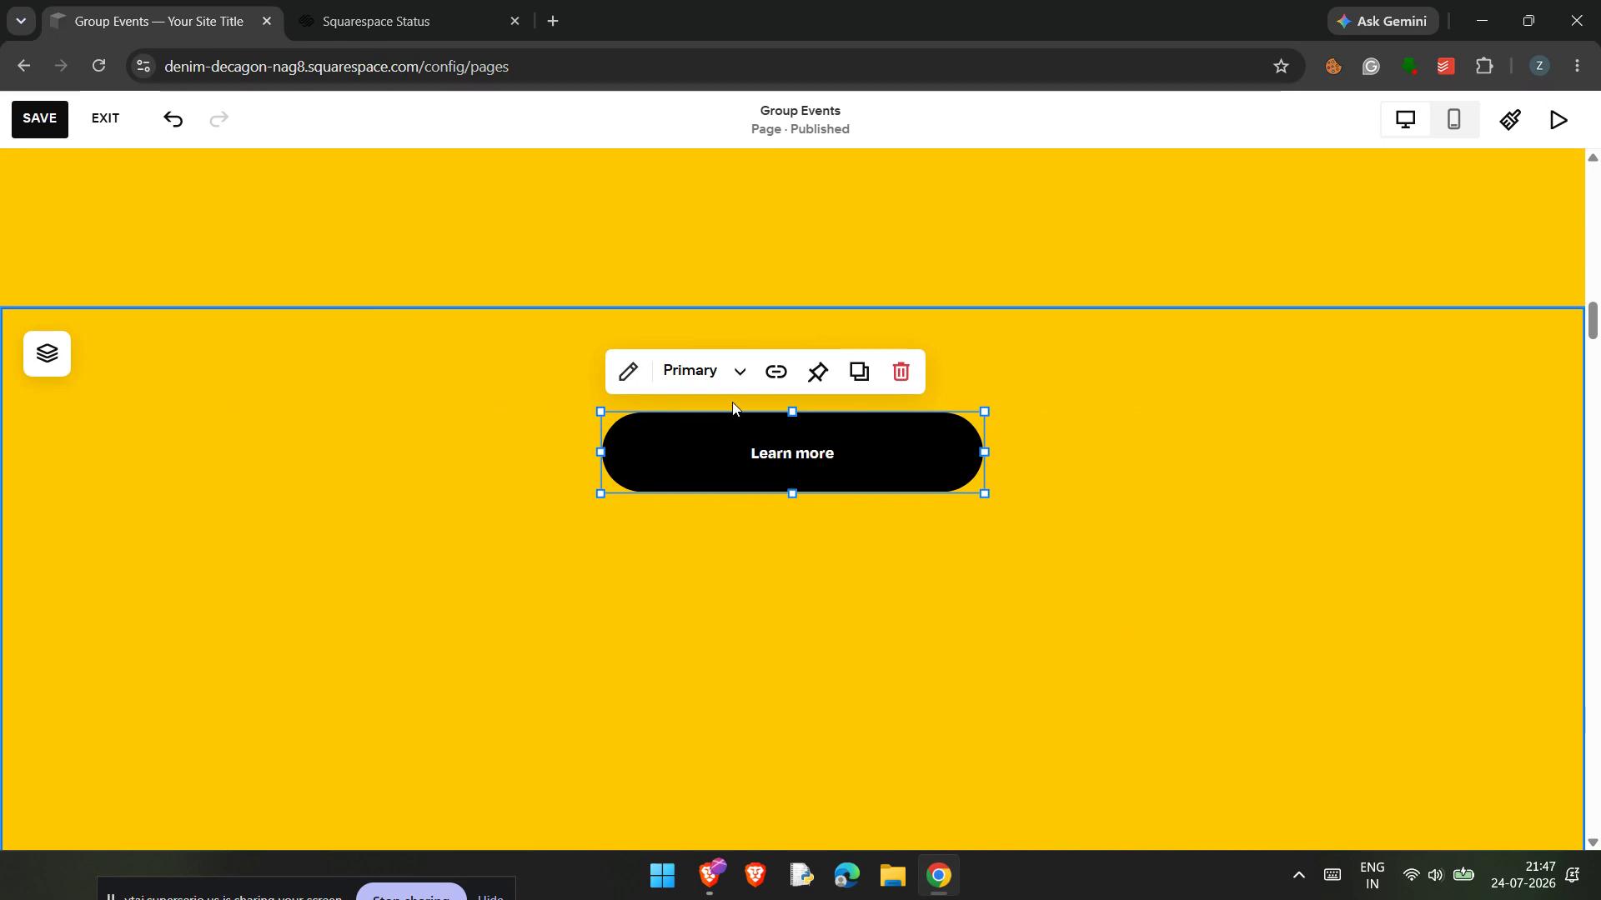
pyautogui.moveTo(708, 450)
pyautogui.mouseDown()
pyautogui.moveTo(658, 454)
pyautogui.moveTo(751, 449)
pyautogui.moveTo(728, 439)
pyautogui.mouseUp()
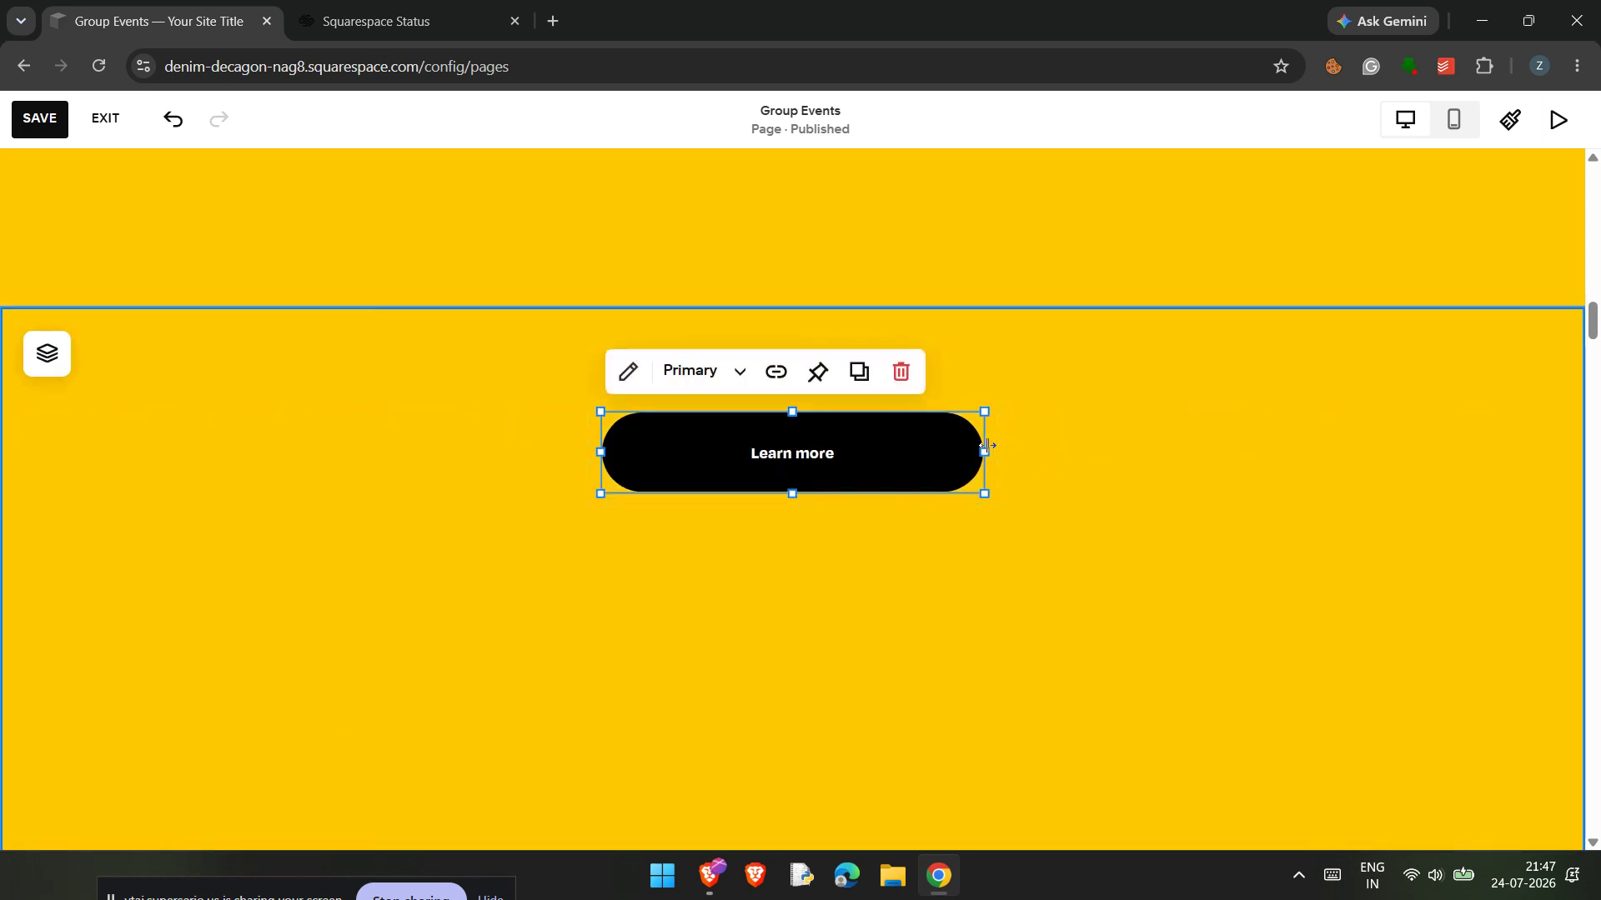
pyautogui.moveTo(996, 451)
pyautogui.mouseDown()
pyautogui.moveTo(1142, 440)
pyautogui.moveTo(983, 444)
pyautogui.mouseUp()
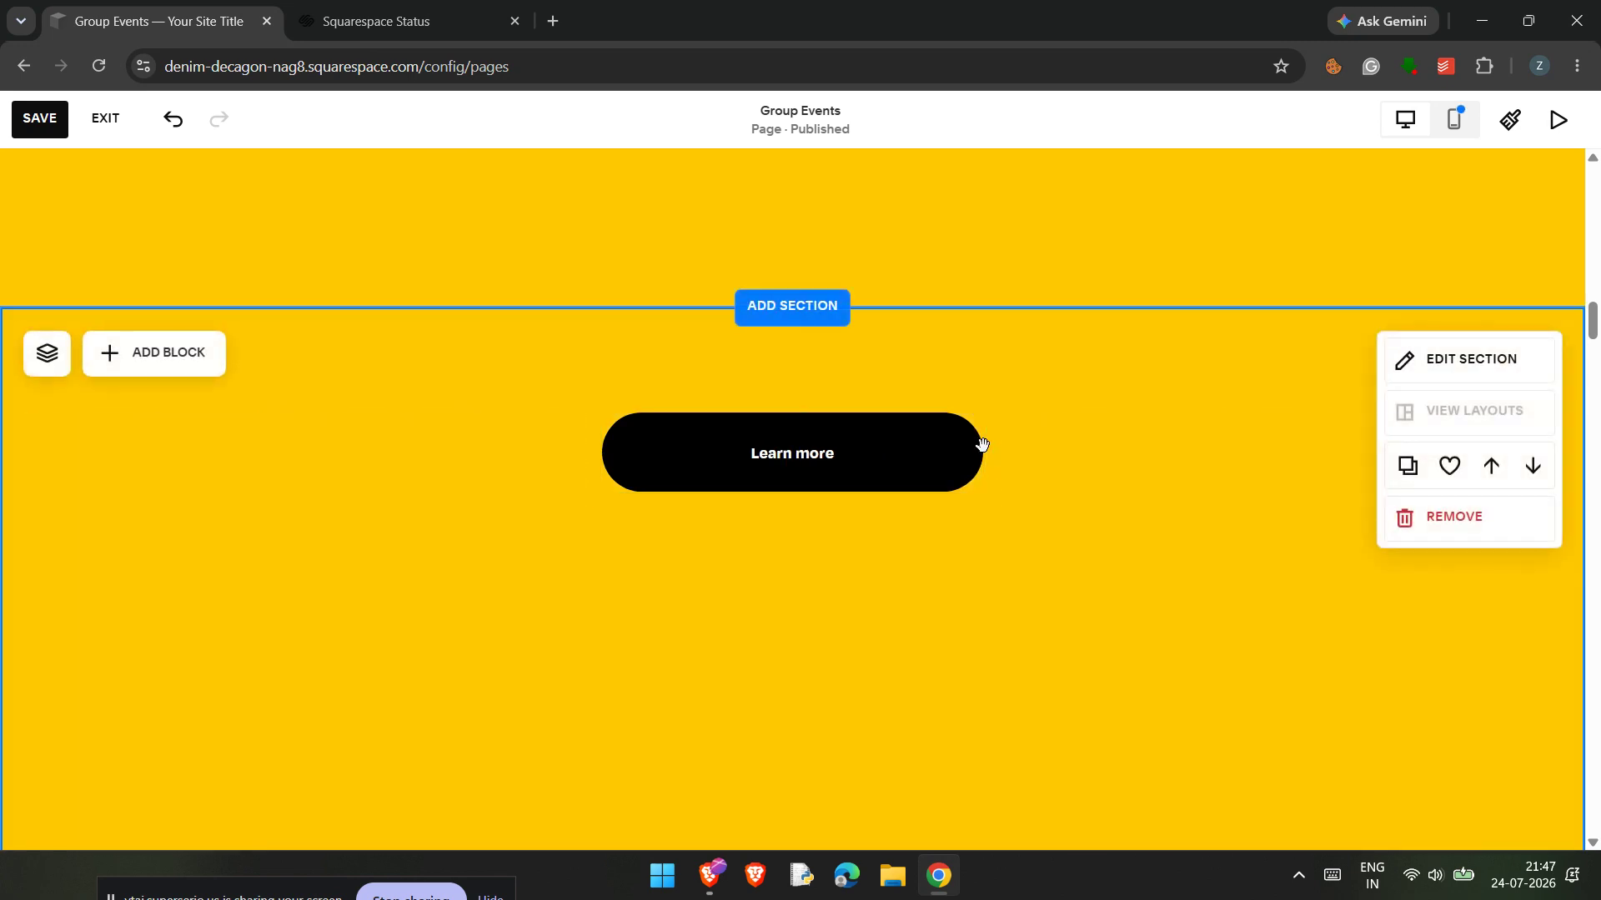
# Step: Change the centred button's text to "CLICK ME"
pyautogui.click(826, 439)
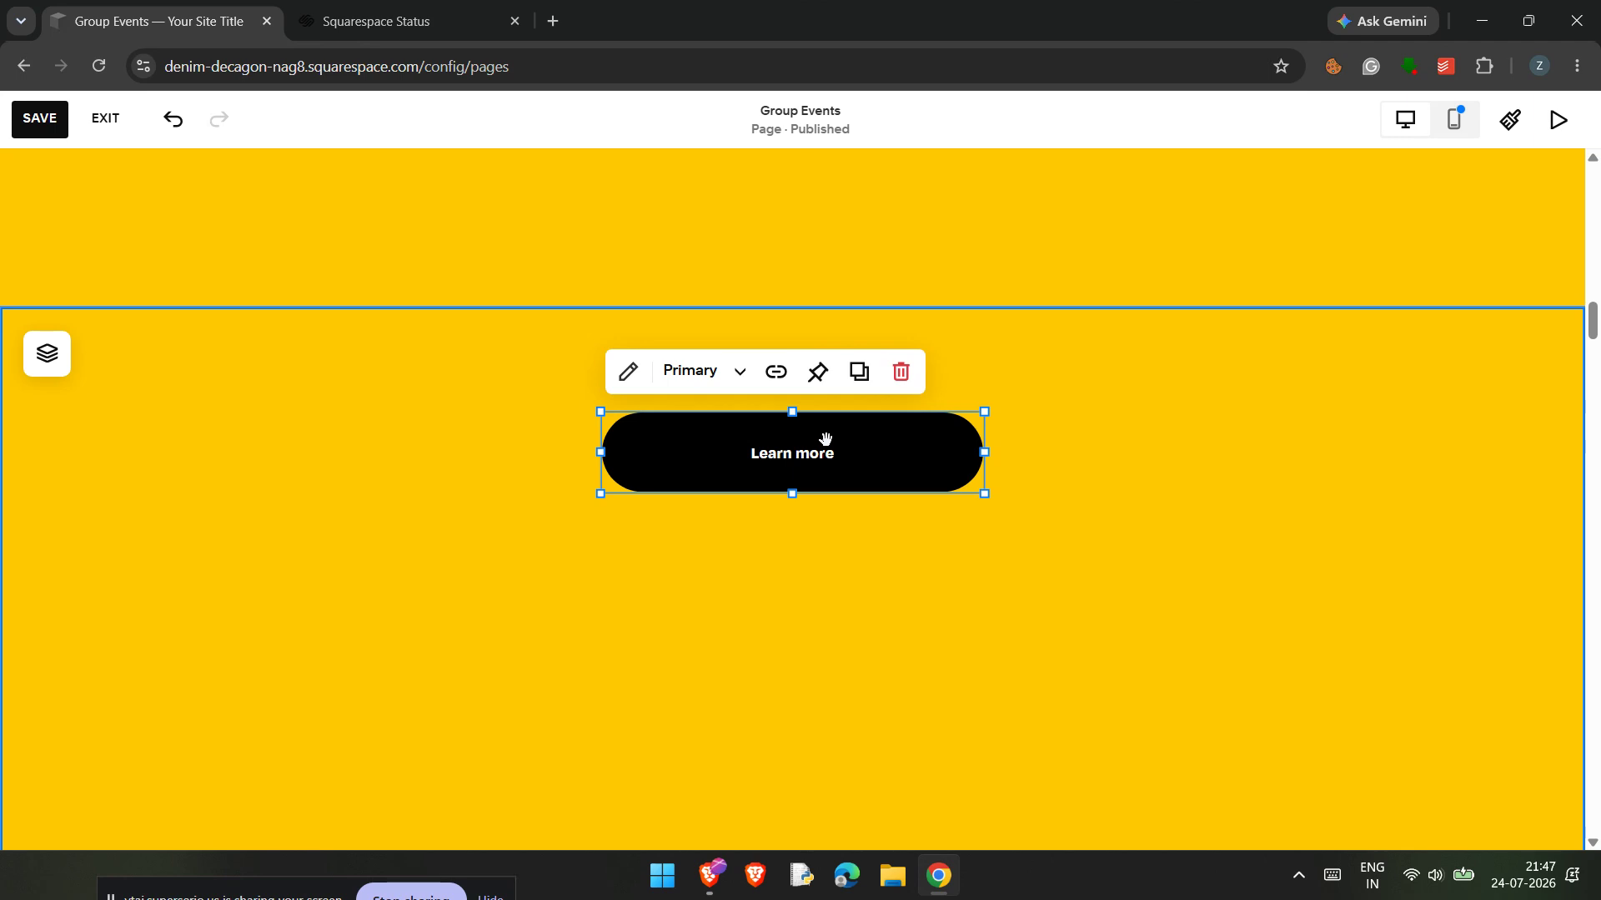
pyautogui.click(628, 371)
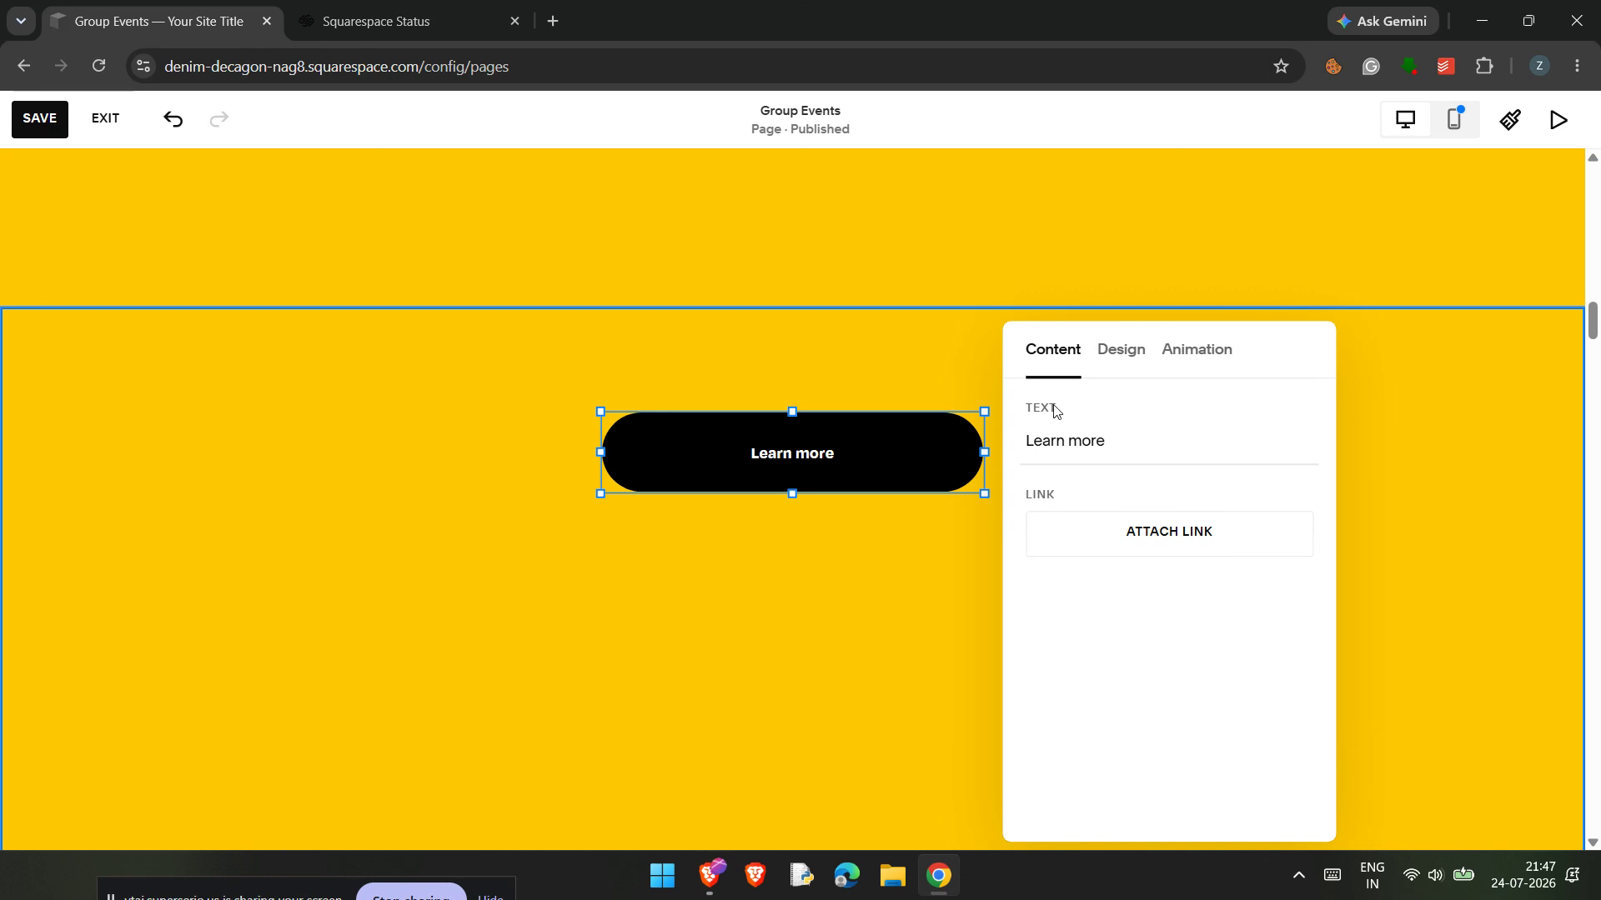
pyautogui.moveTo(1139, 439); pyautogui.dragTo(1027, 455)
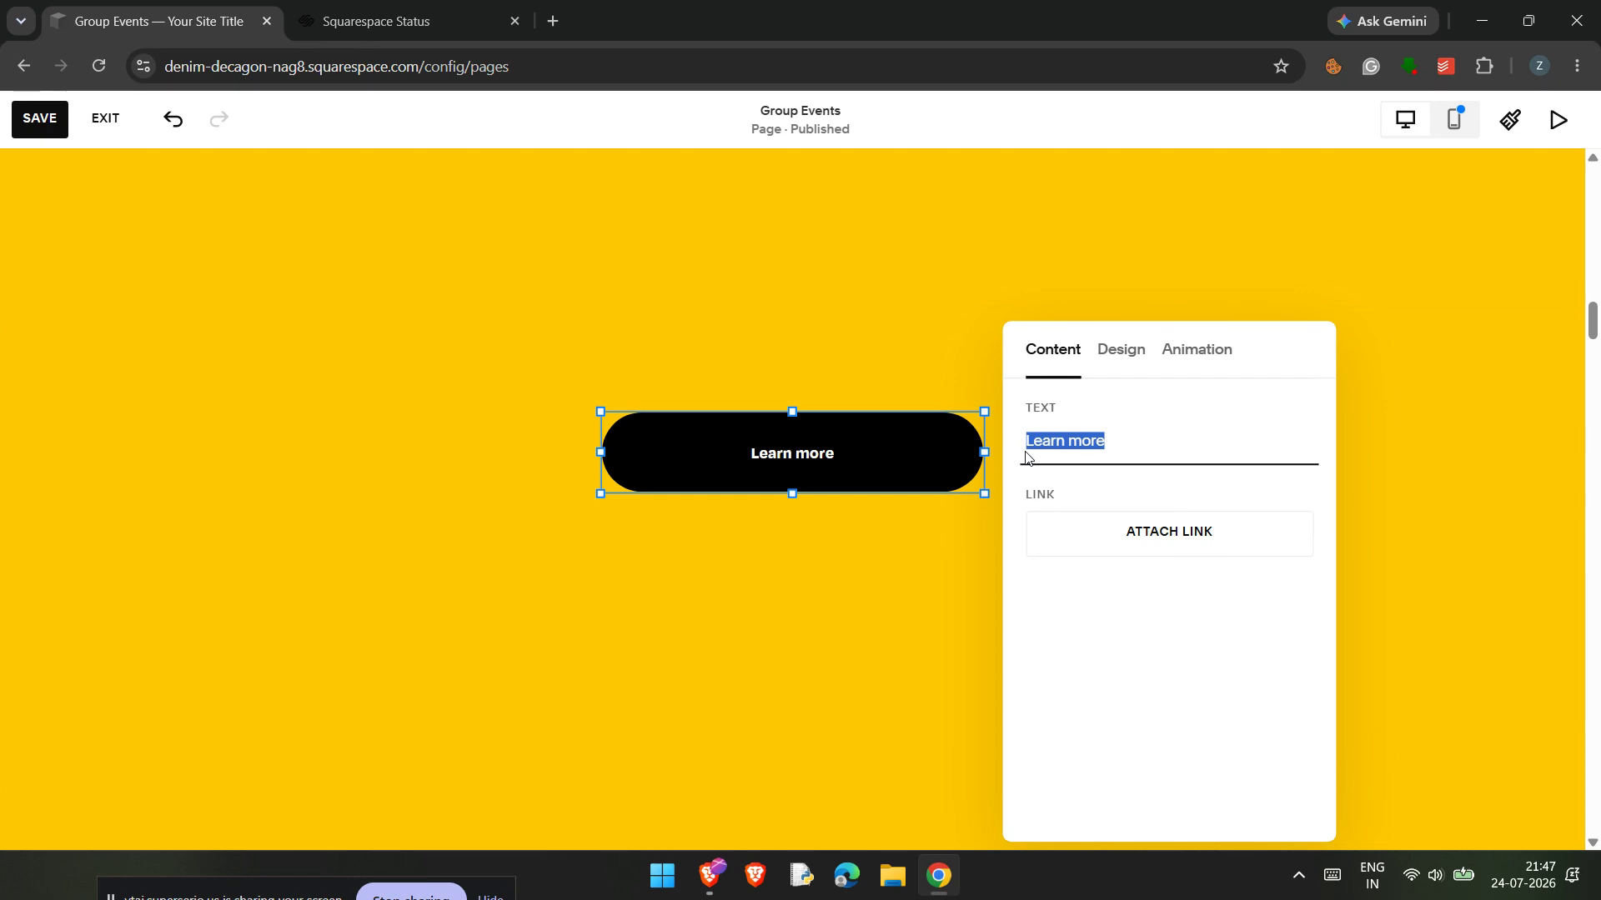
pyautogui.press('BackSpace')
pyautogui.write('N')
pyautogui.press('BackSpace')
pyautogui.write('FR')
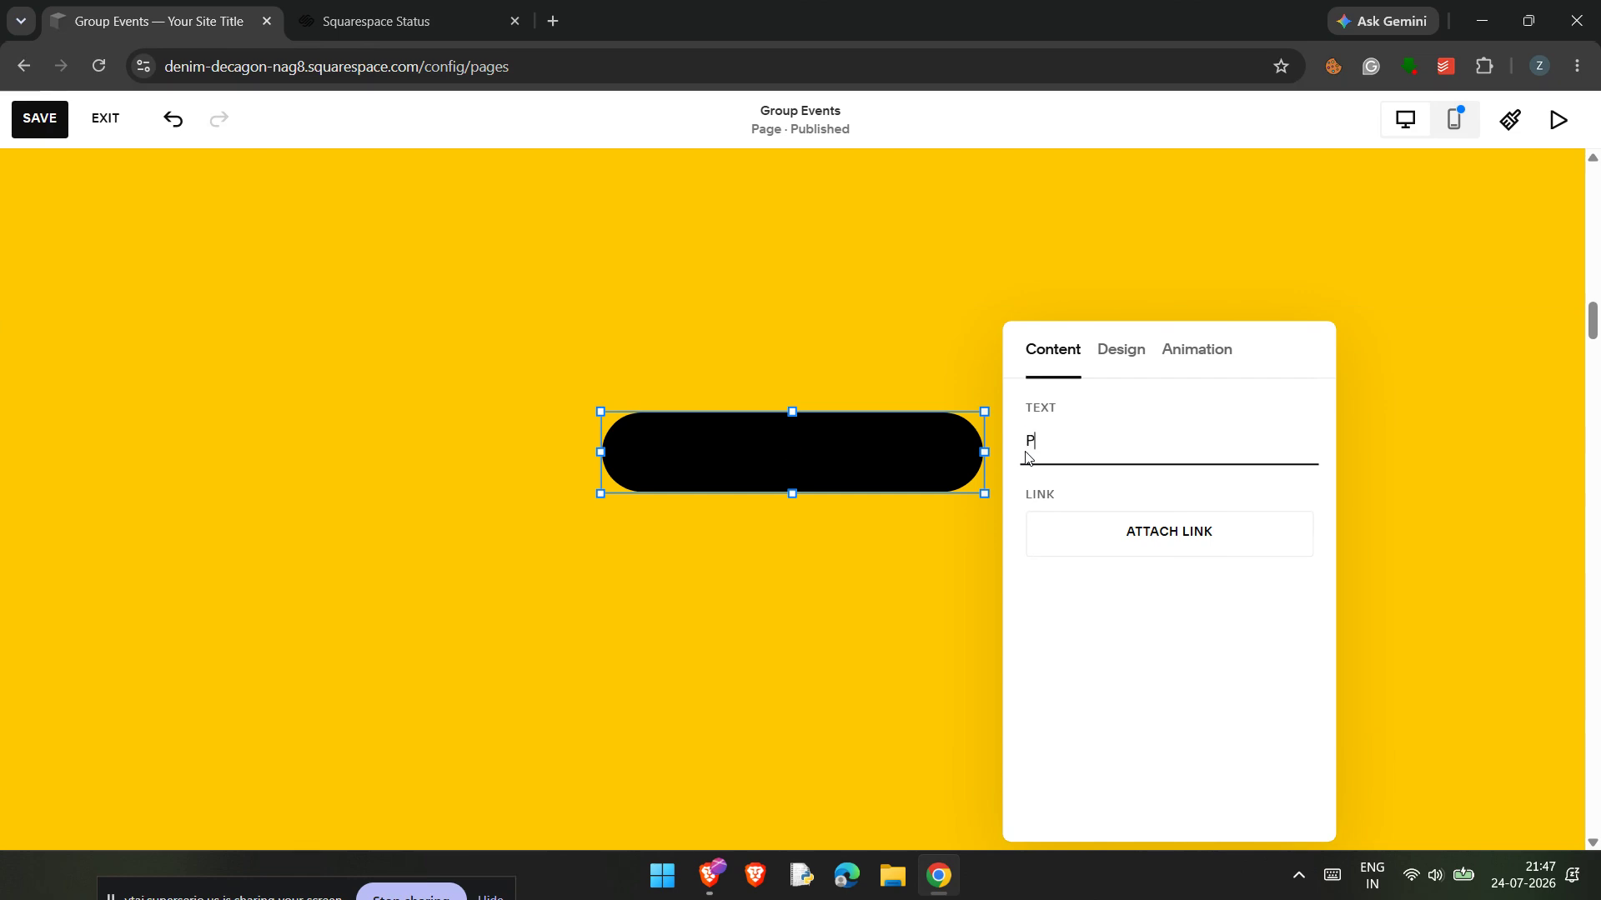
pyautogui.press('BackSpace')
pyautogui.press('BackSpace')
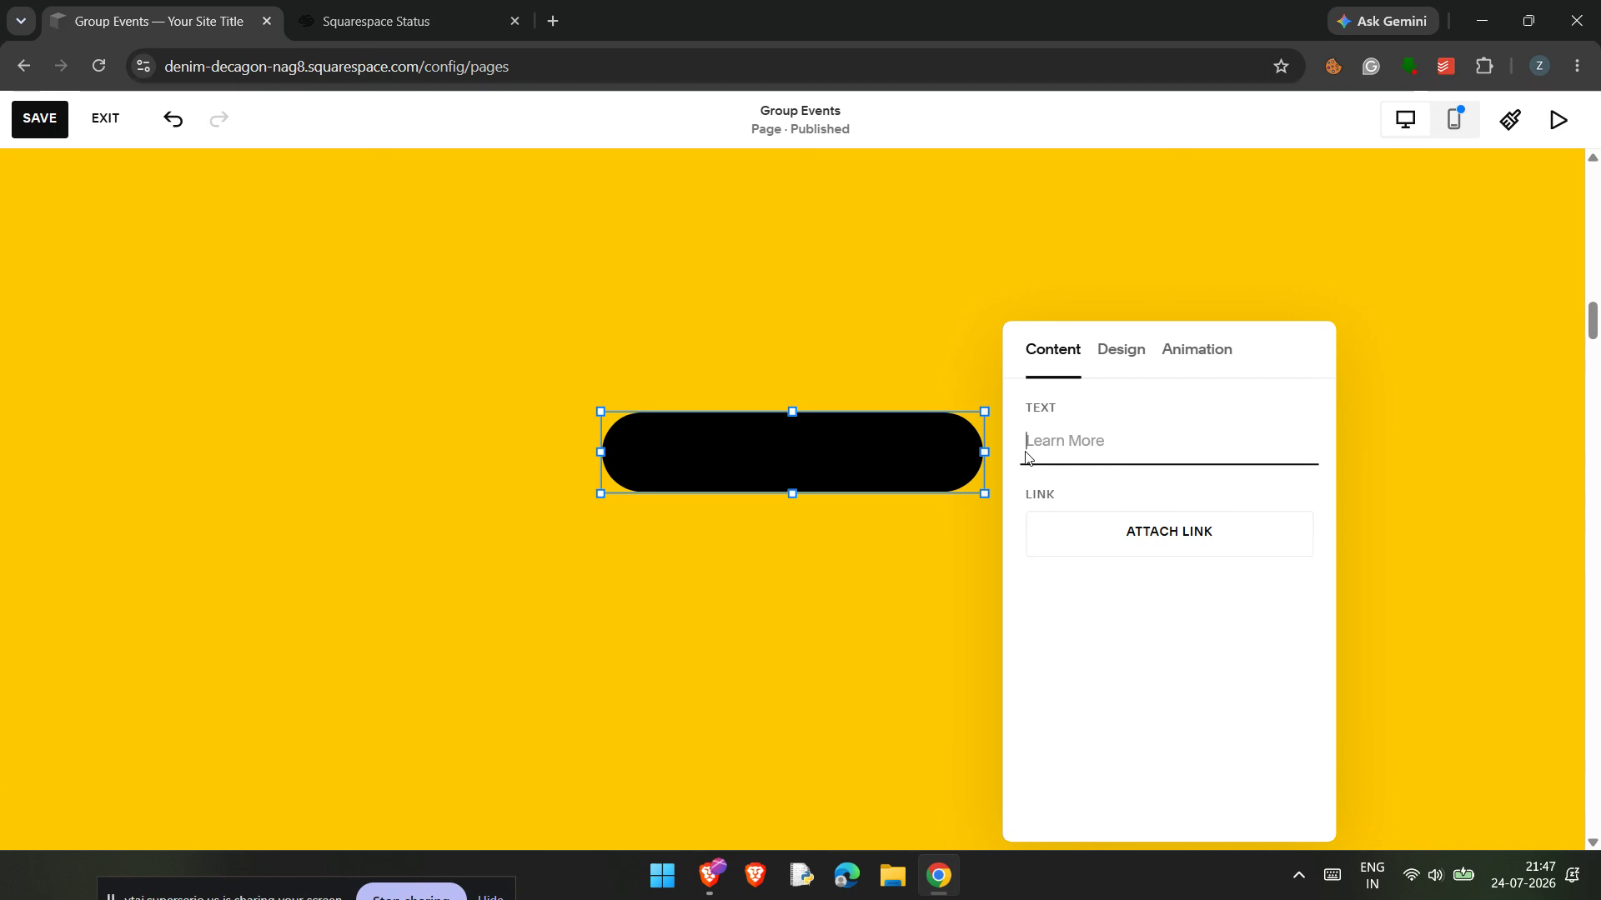
pyautogui.write('CLICK ME')
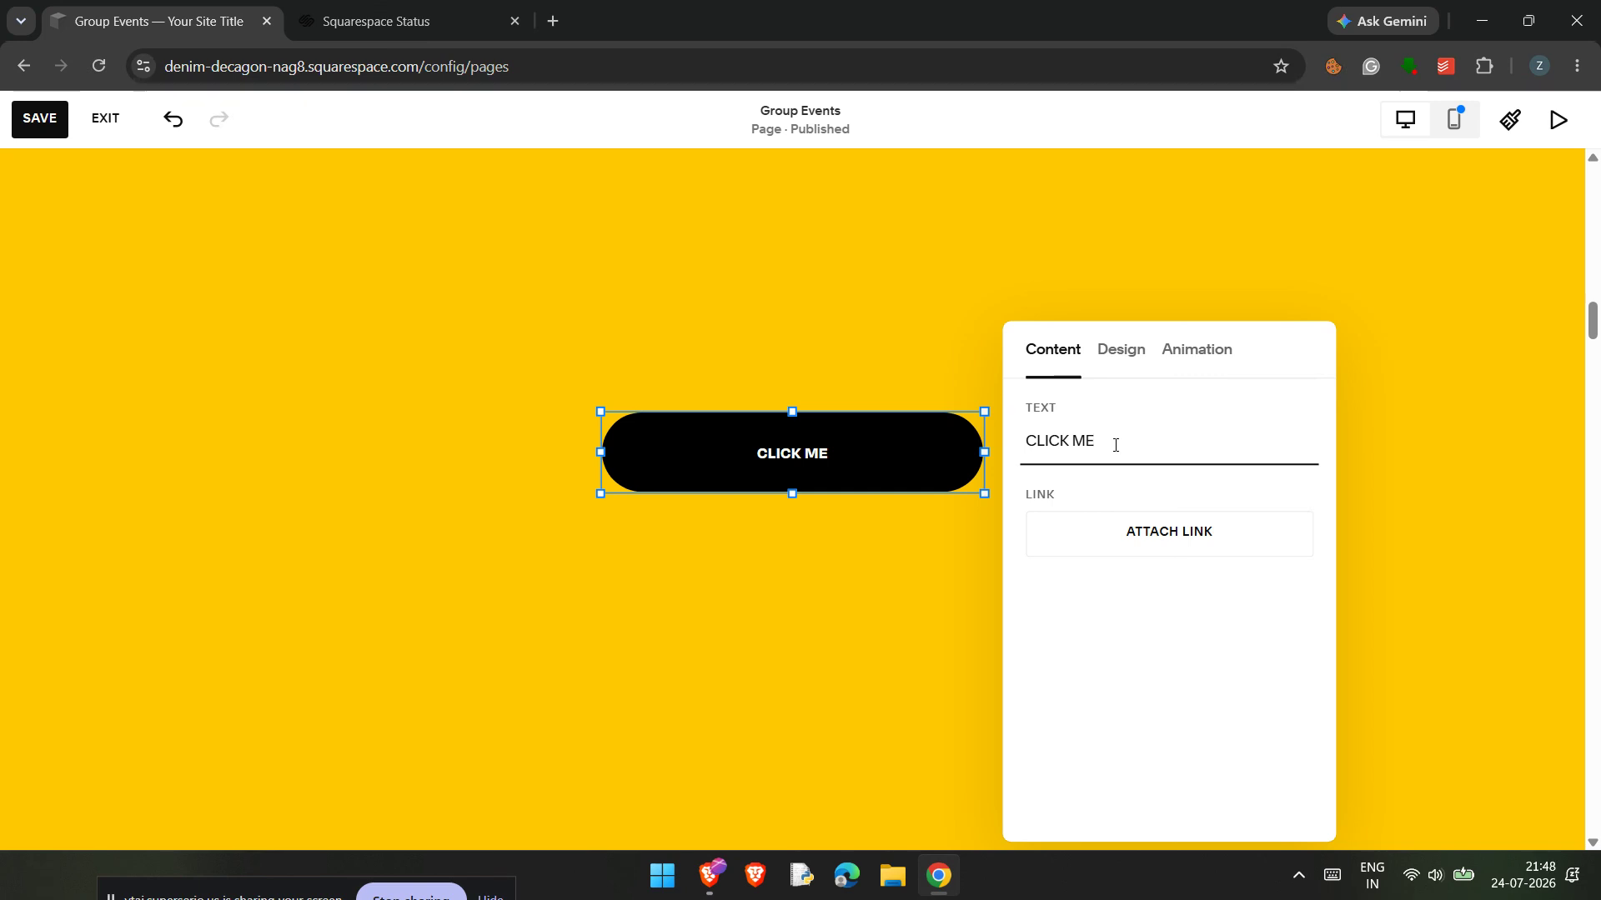
# Step: Bring up the link settings of the CLICK ME button and enable opening the link in a new tab
pyautogui.click(1149, 522)
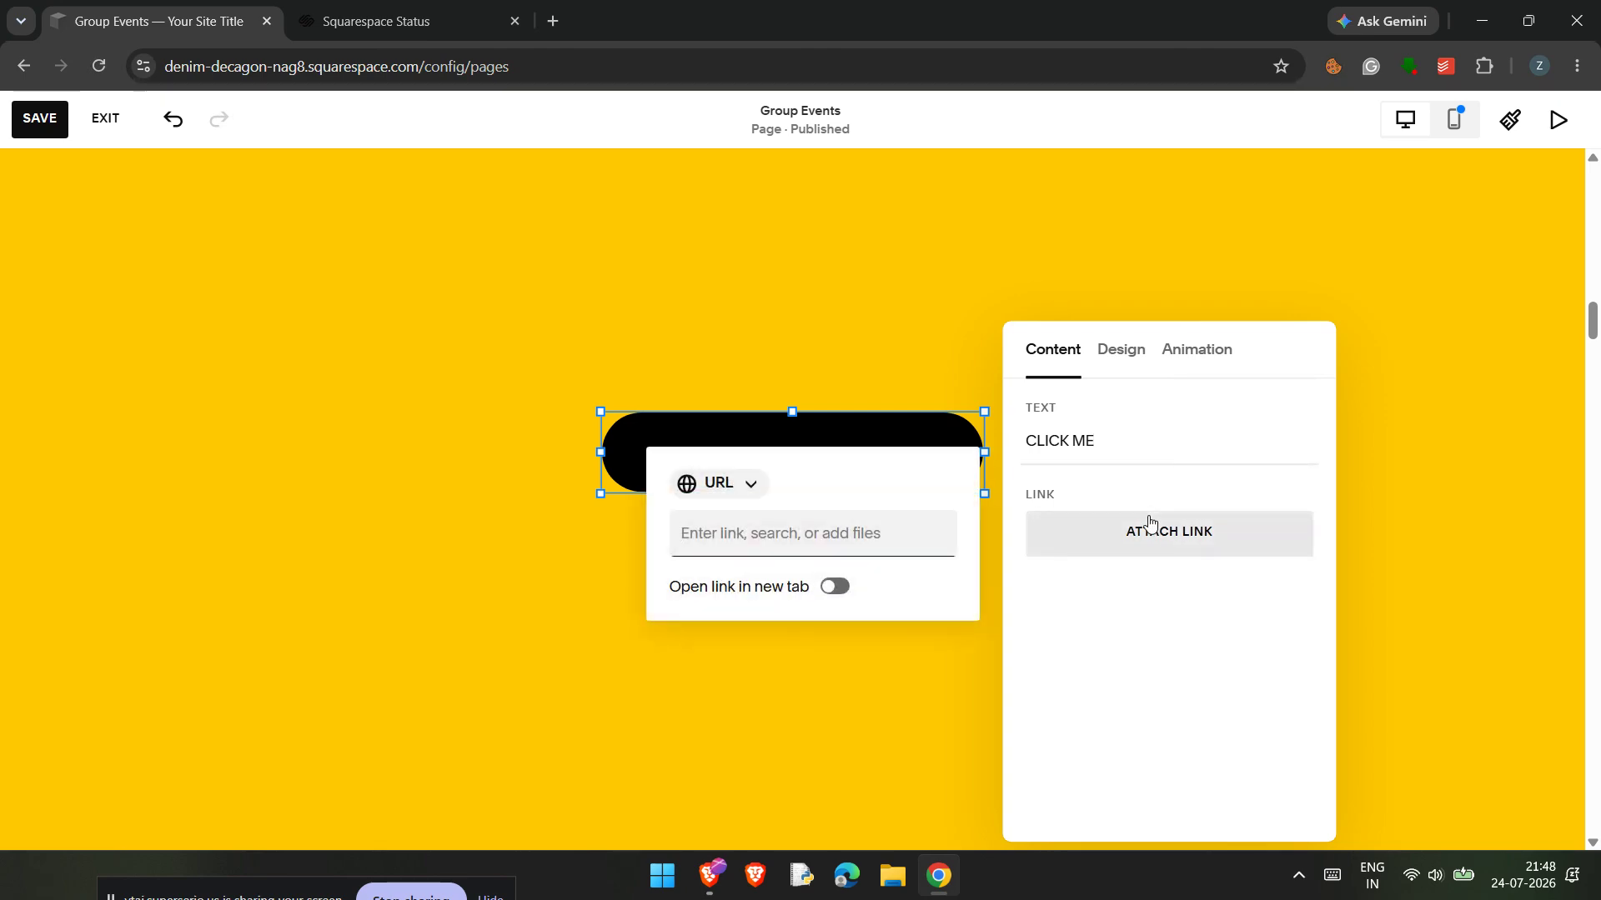
pyautogui.click(775, 537)
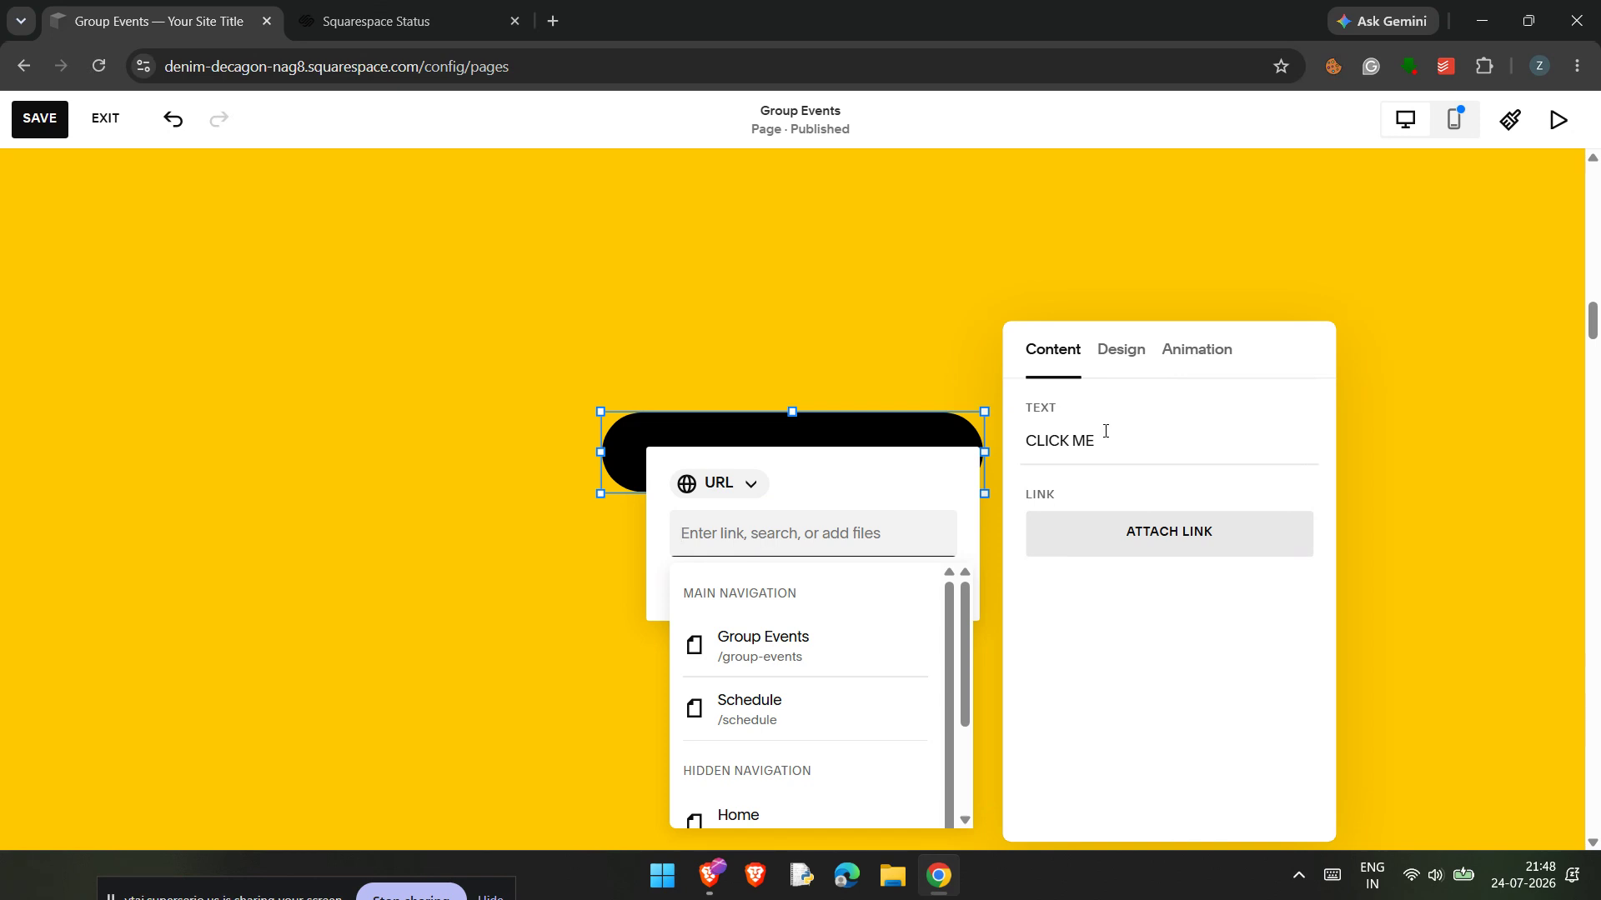
pyautogui.click(1122, 367)
pyautogui.click(1121, 350)
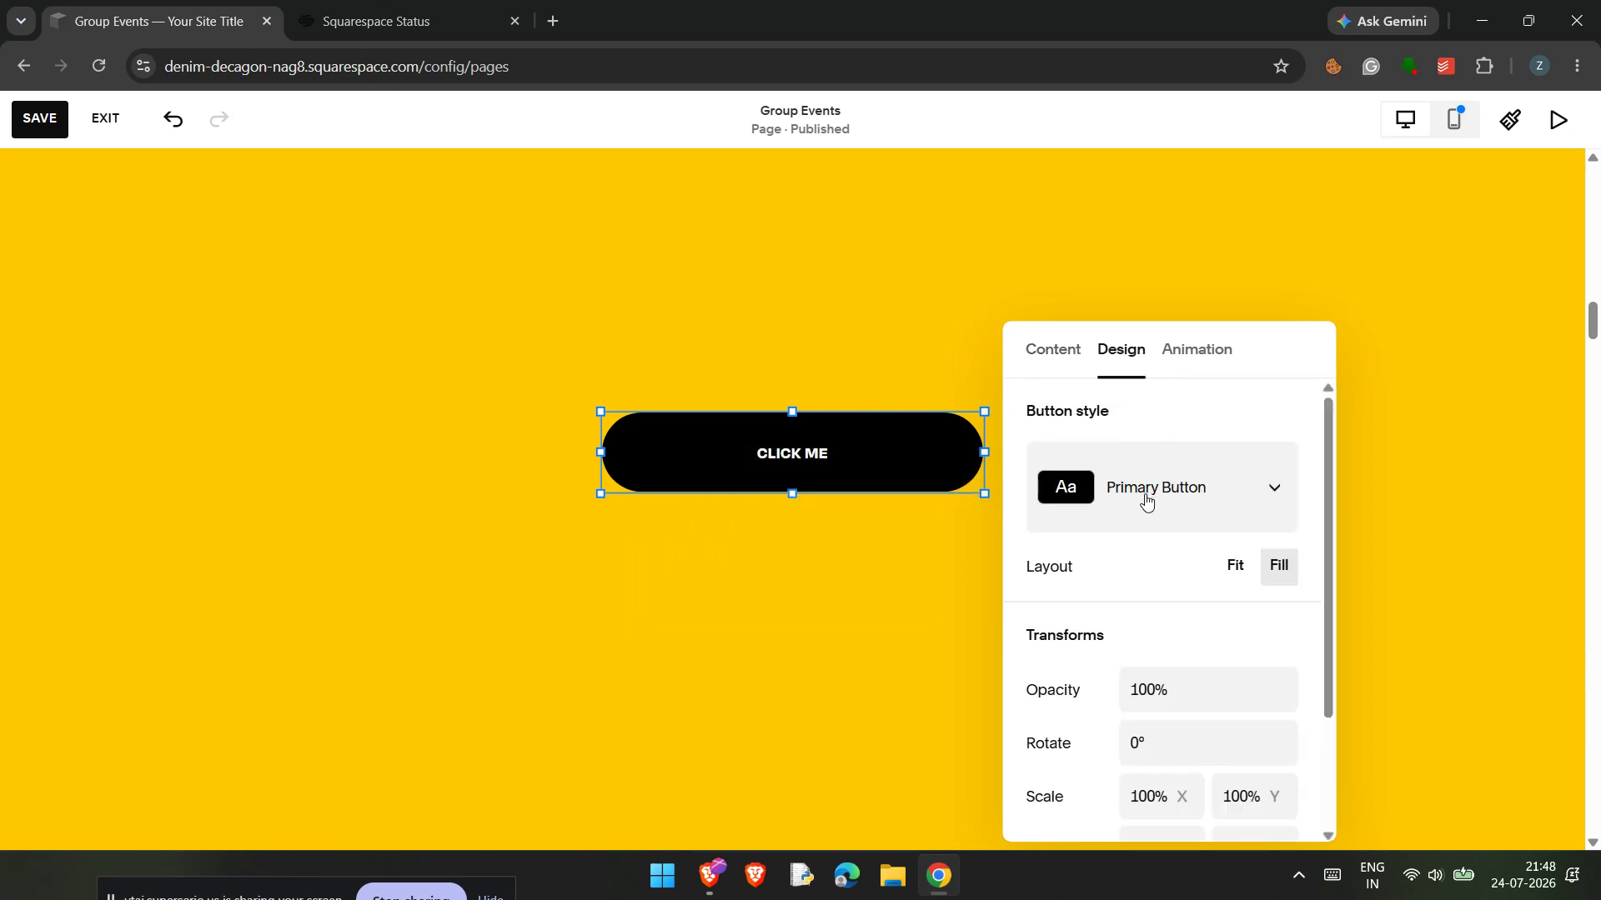
pyautogui.click(1053, 350)
pyautogui.click(1108, 536)
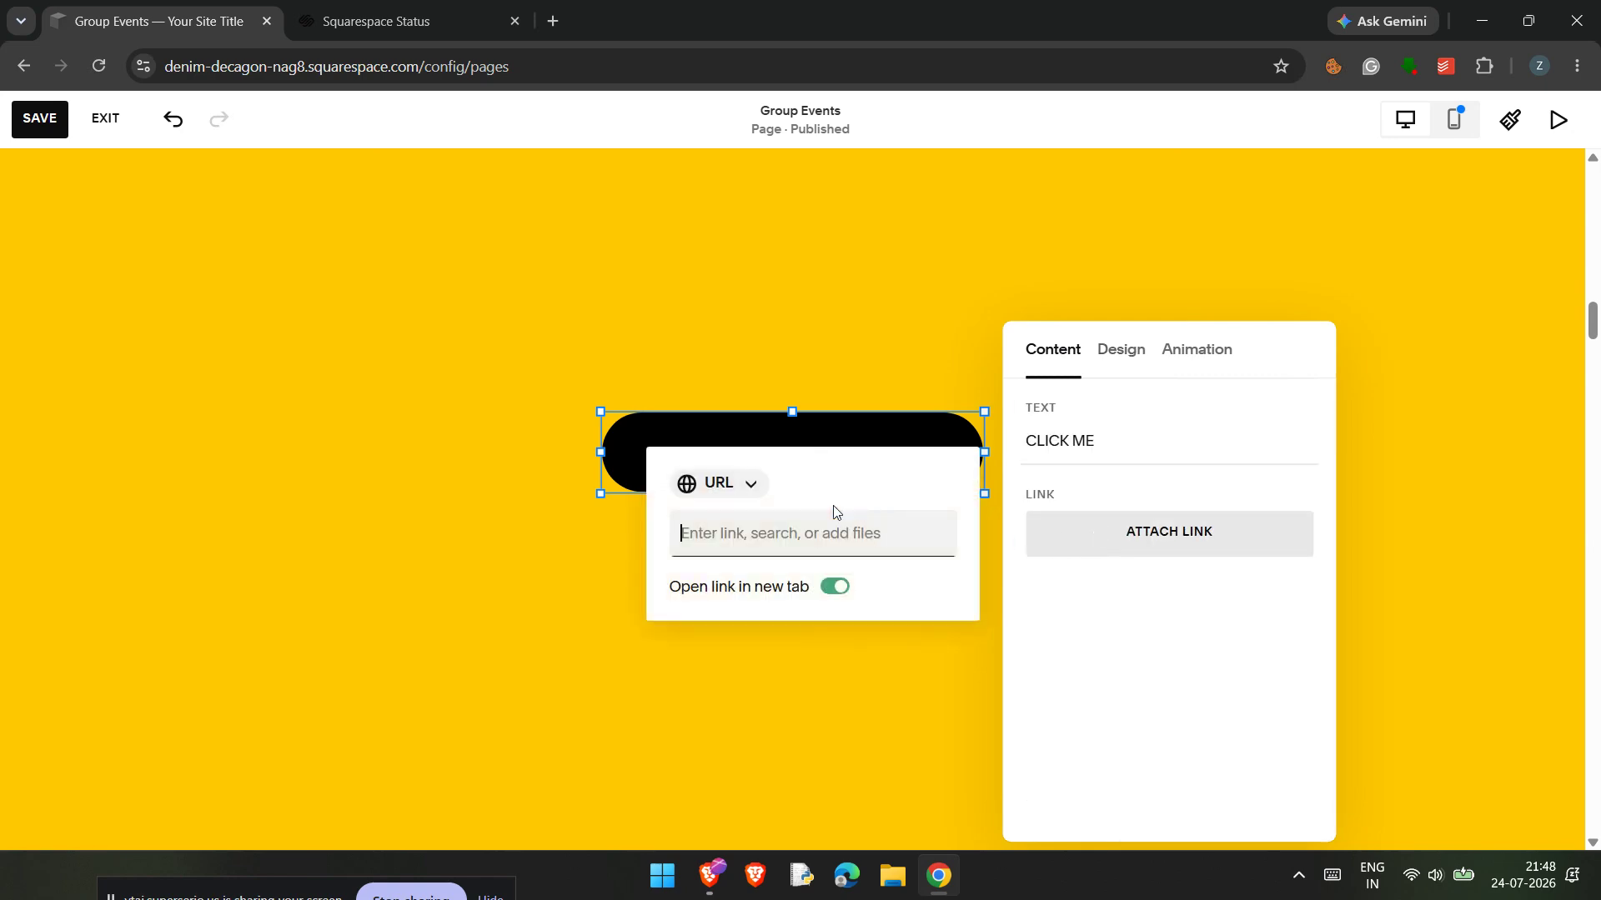
# Step: Examine the File link type for the button, then return to URL and review the available page destinations
pyautogui.click(749, 486)
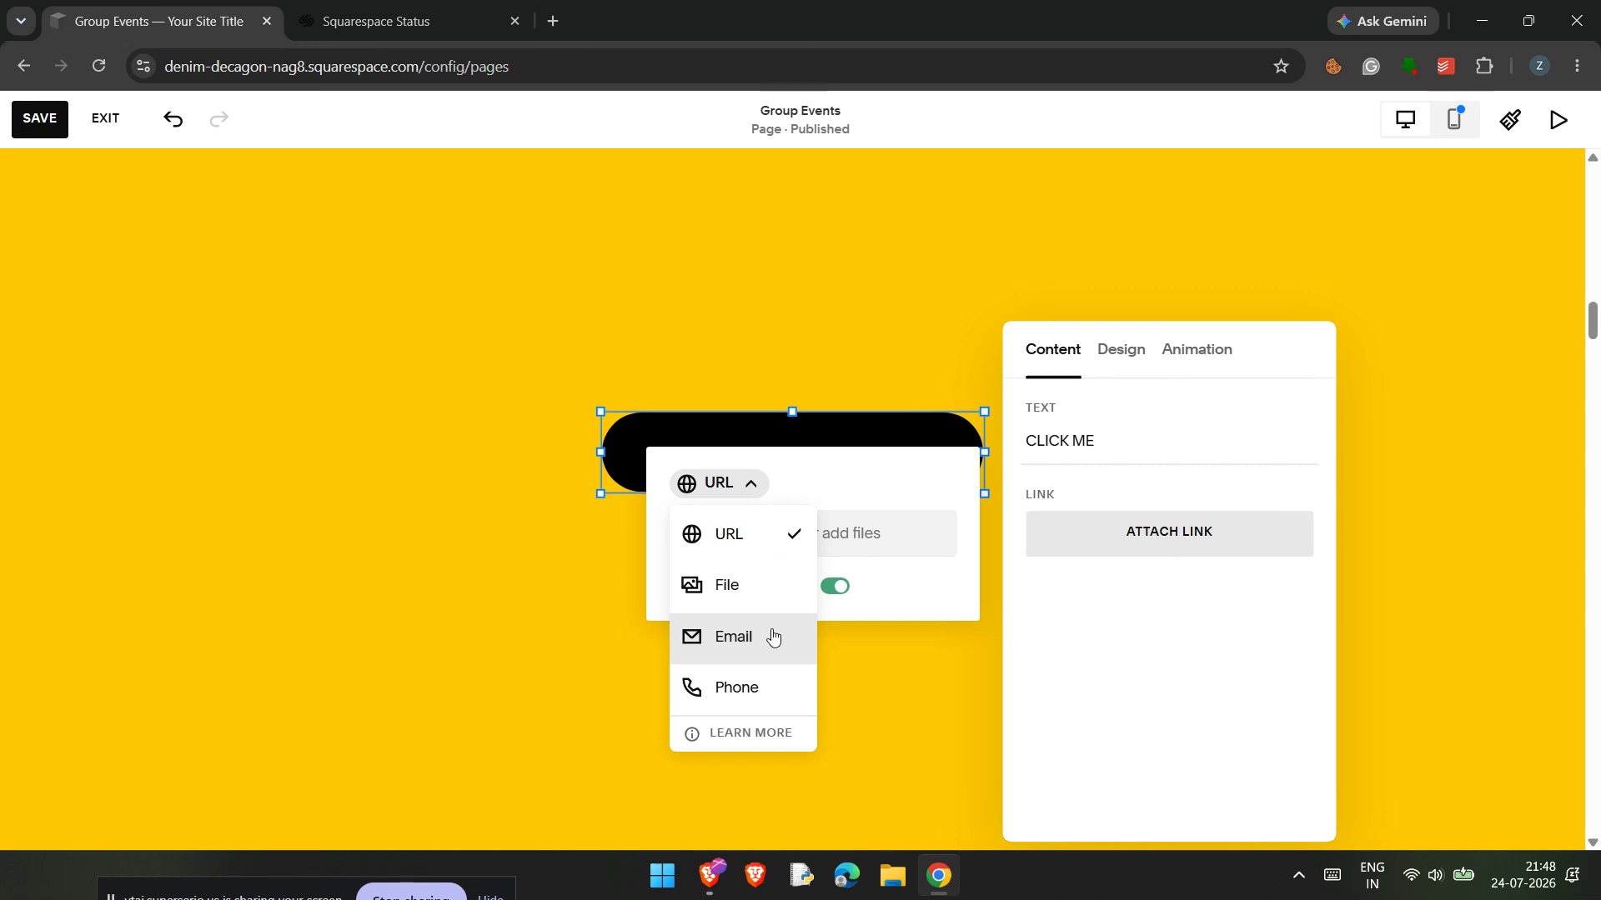
pyautogui.click(738, 585)
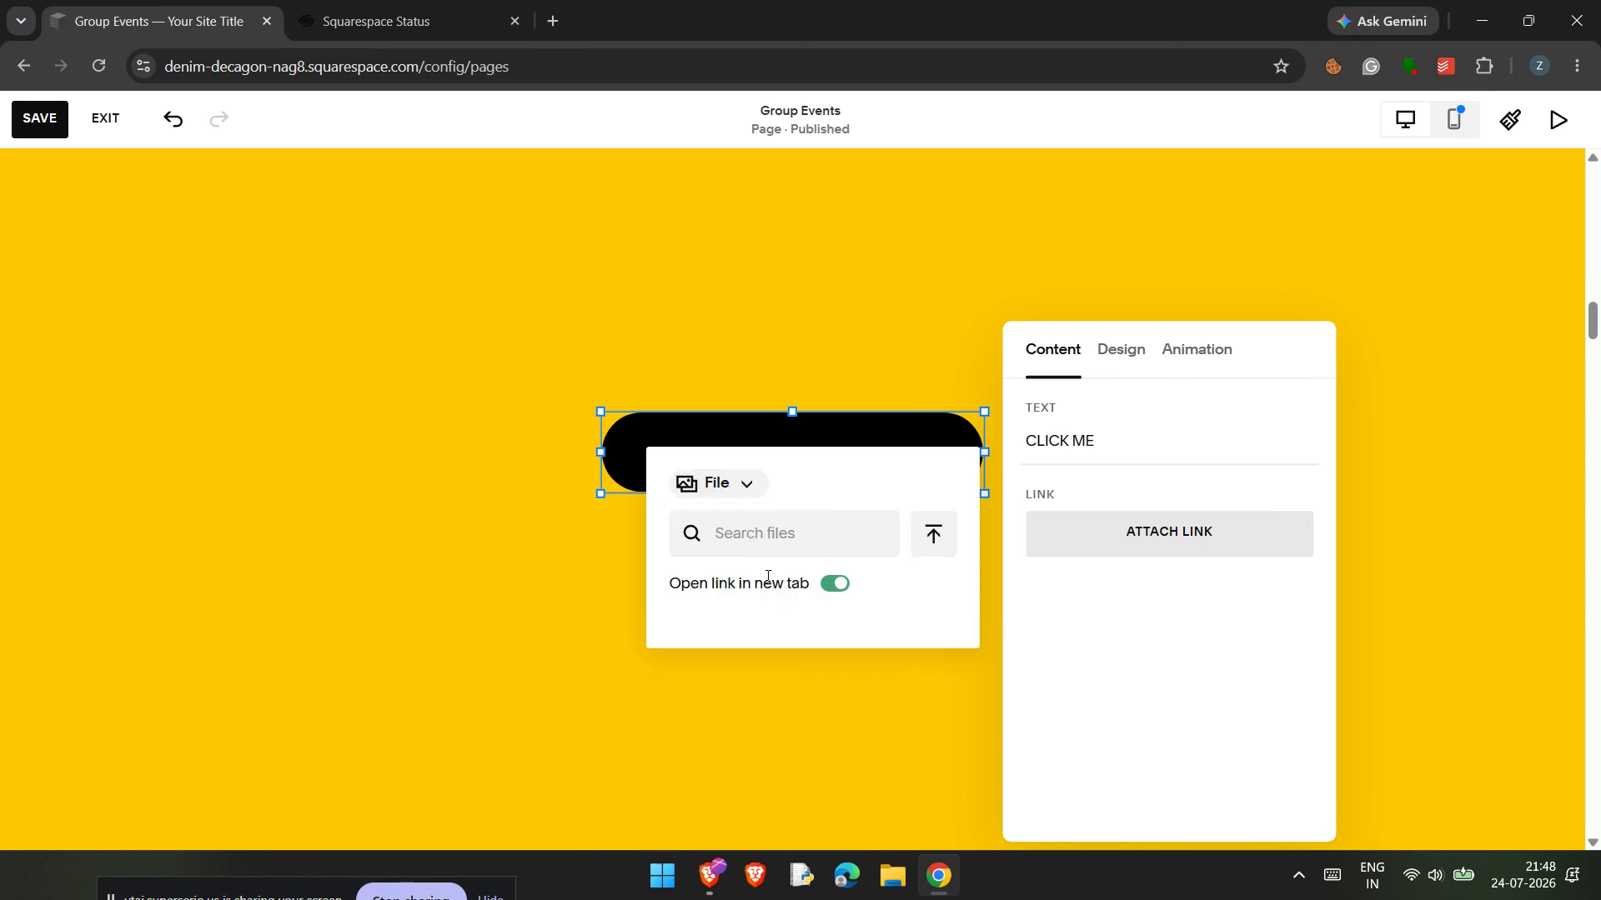
pyautogui.click(745, 490)
pyautogui.click(733, 534)
pyautogui.click(744, 535)
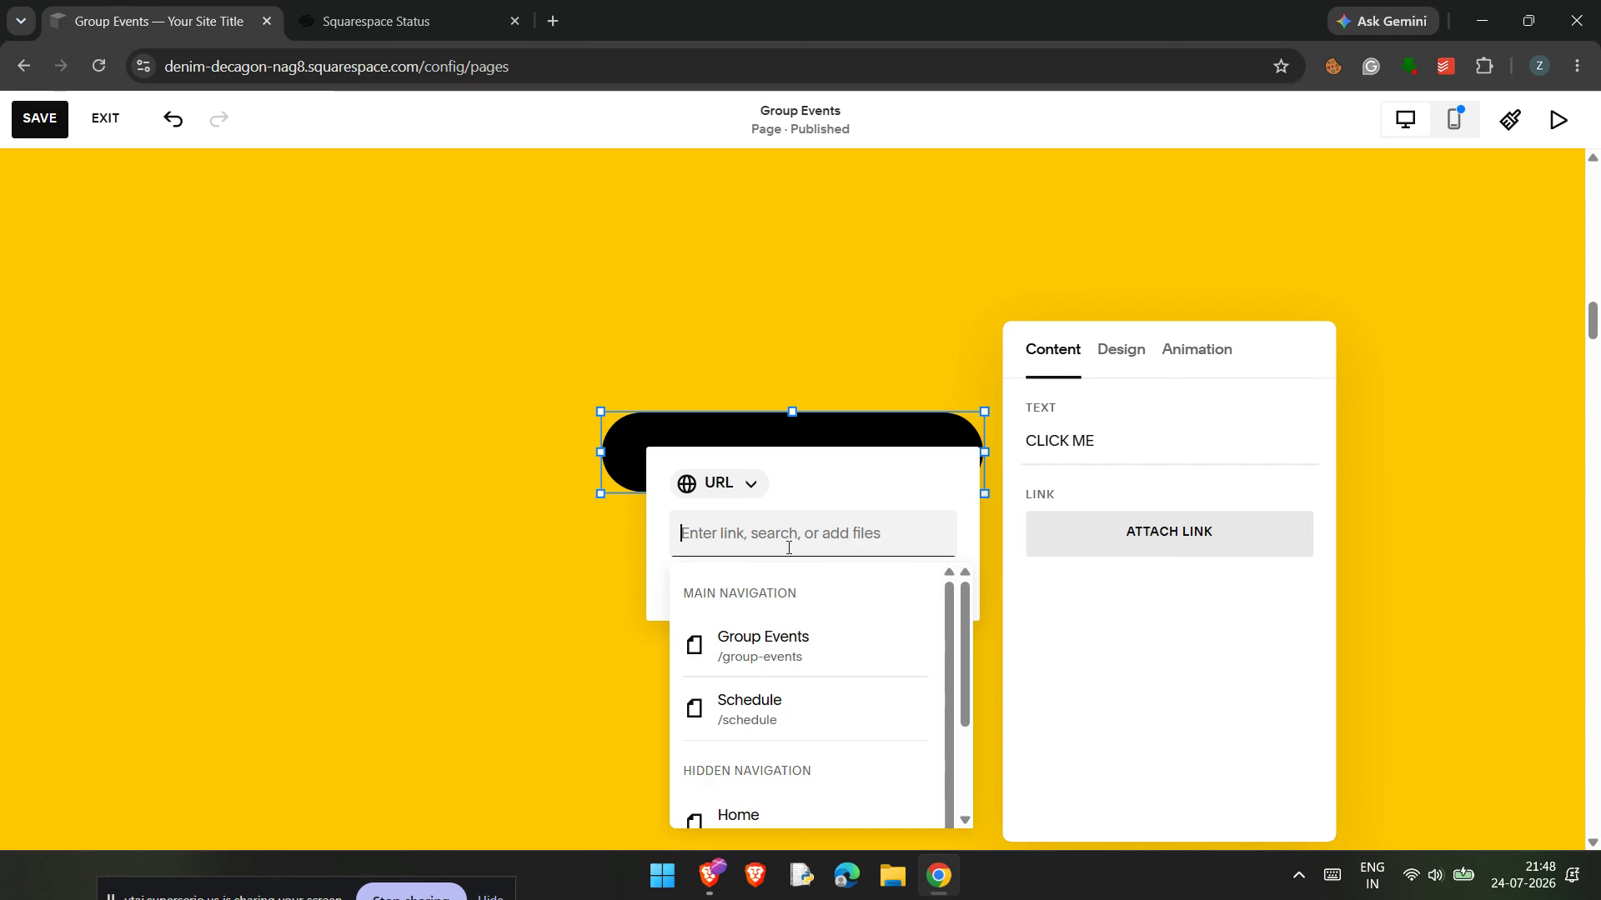
pyautogui.click(745, 501)
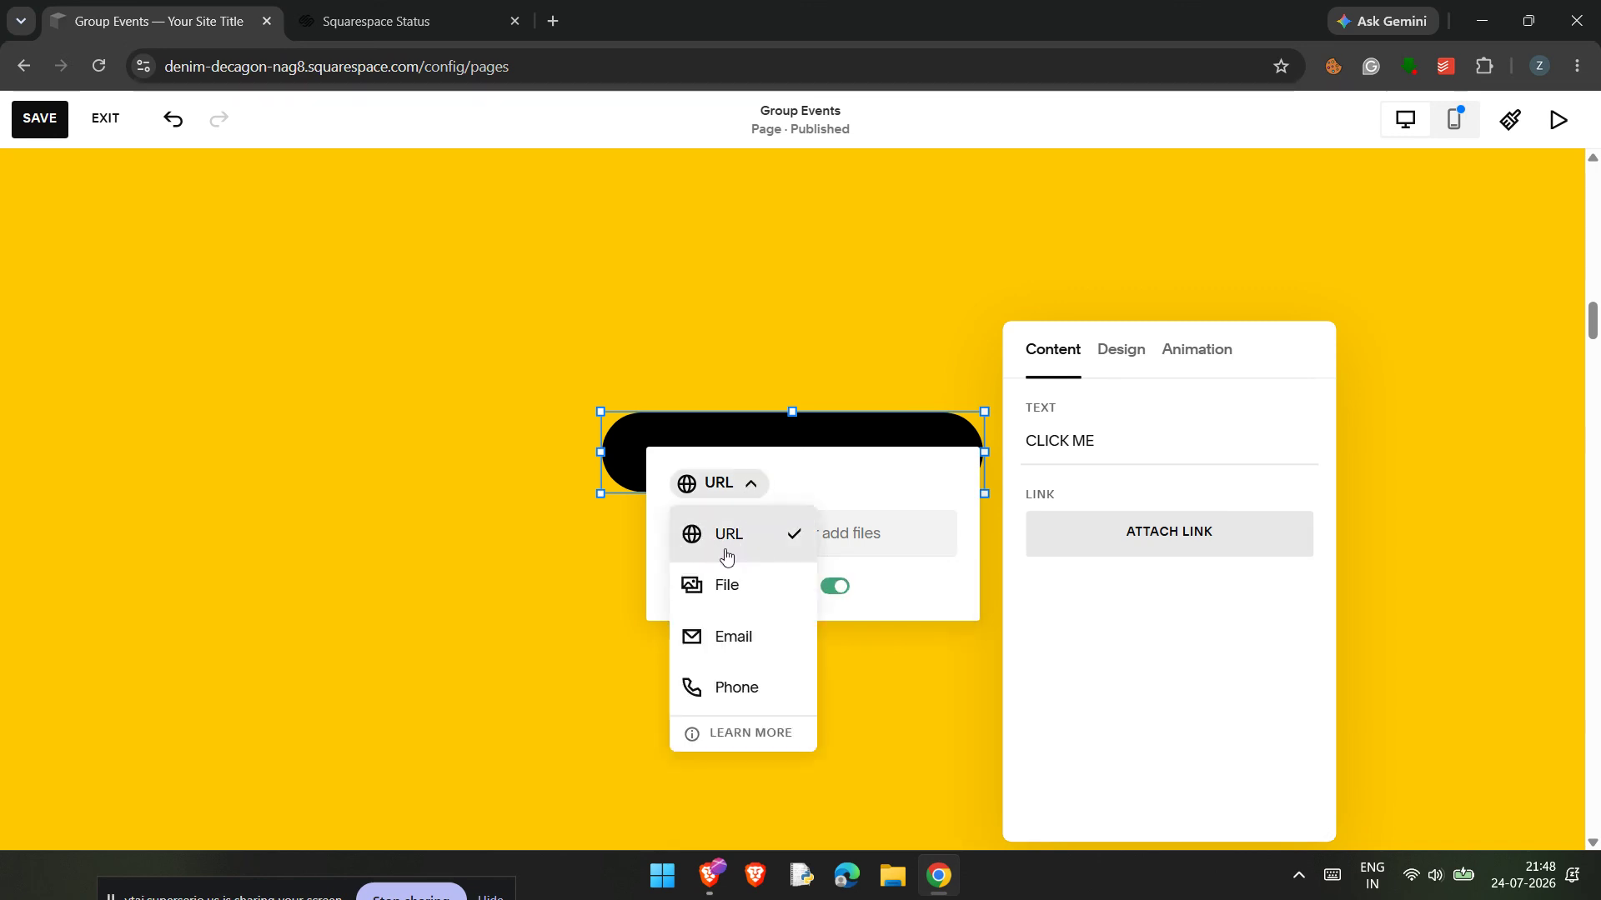
pyautogui.click(808, 537)
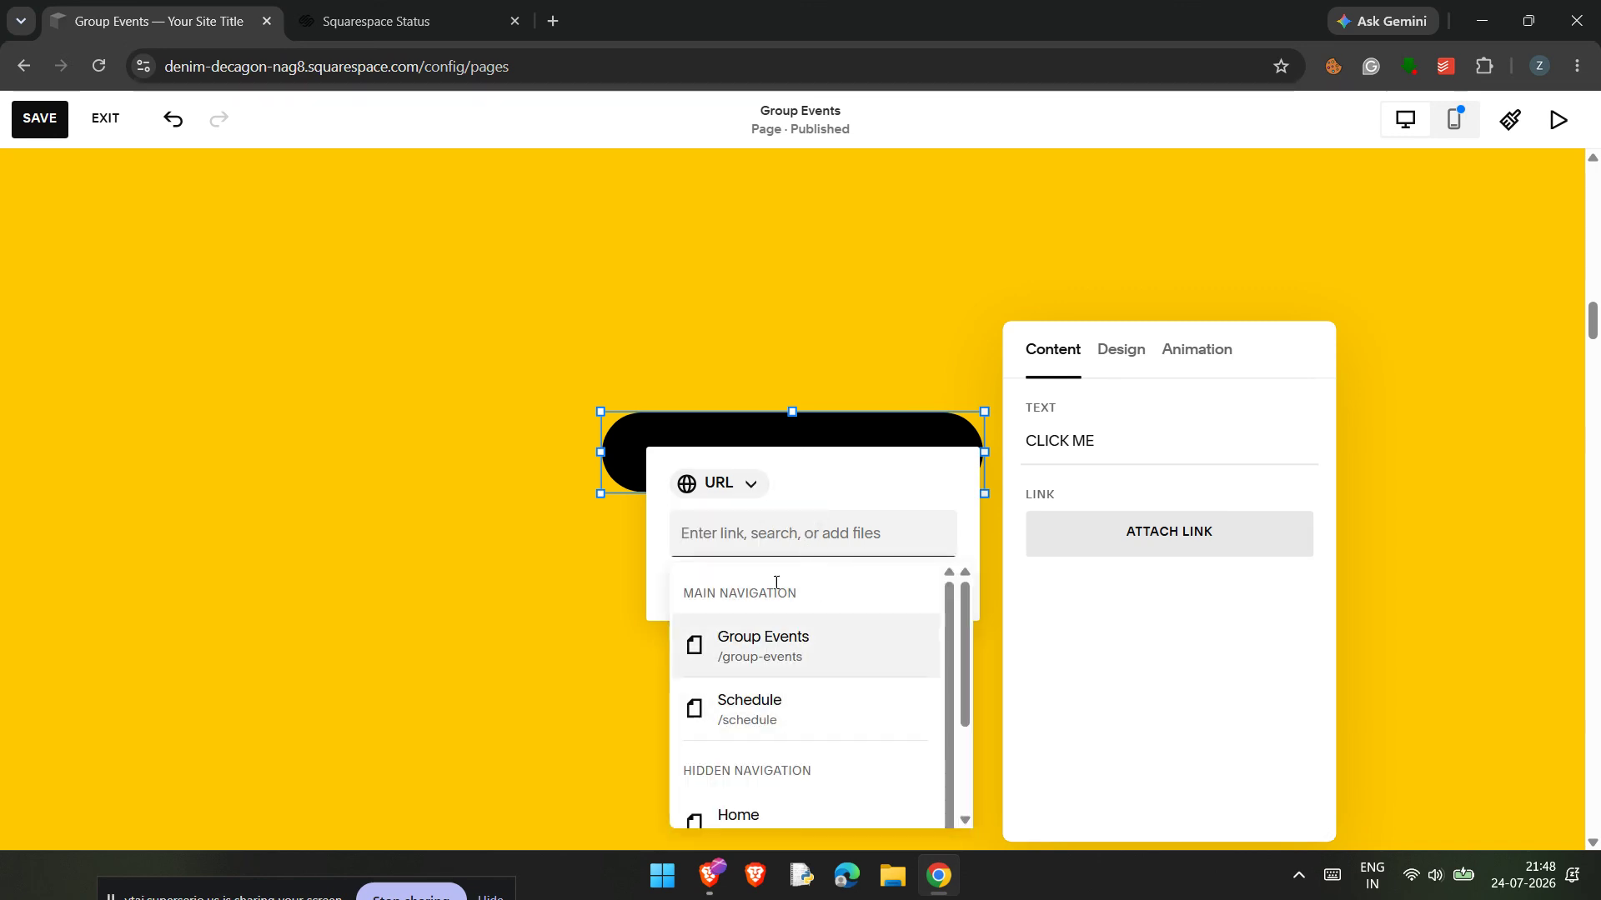
pyautogui.click(743, 485)
pyautogui.click(849, 476)
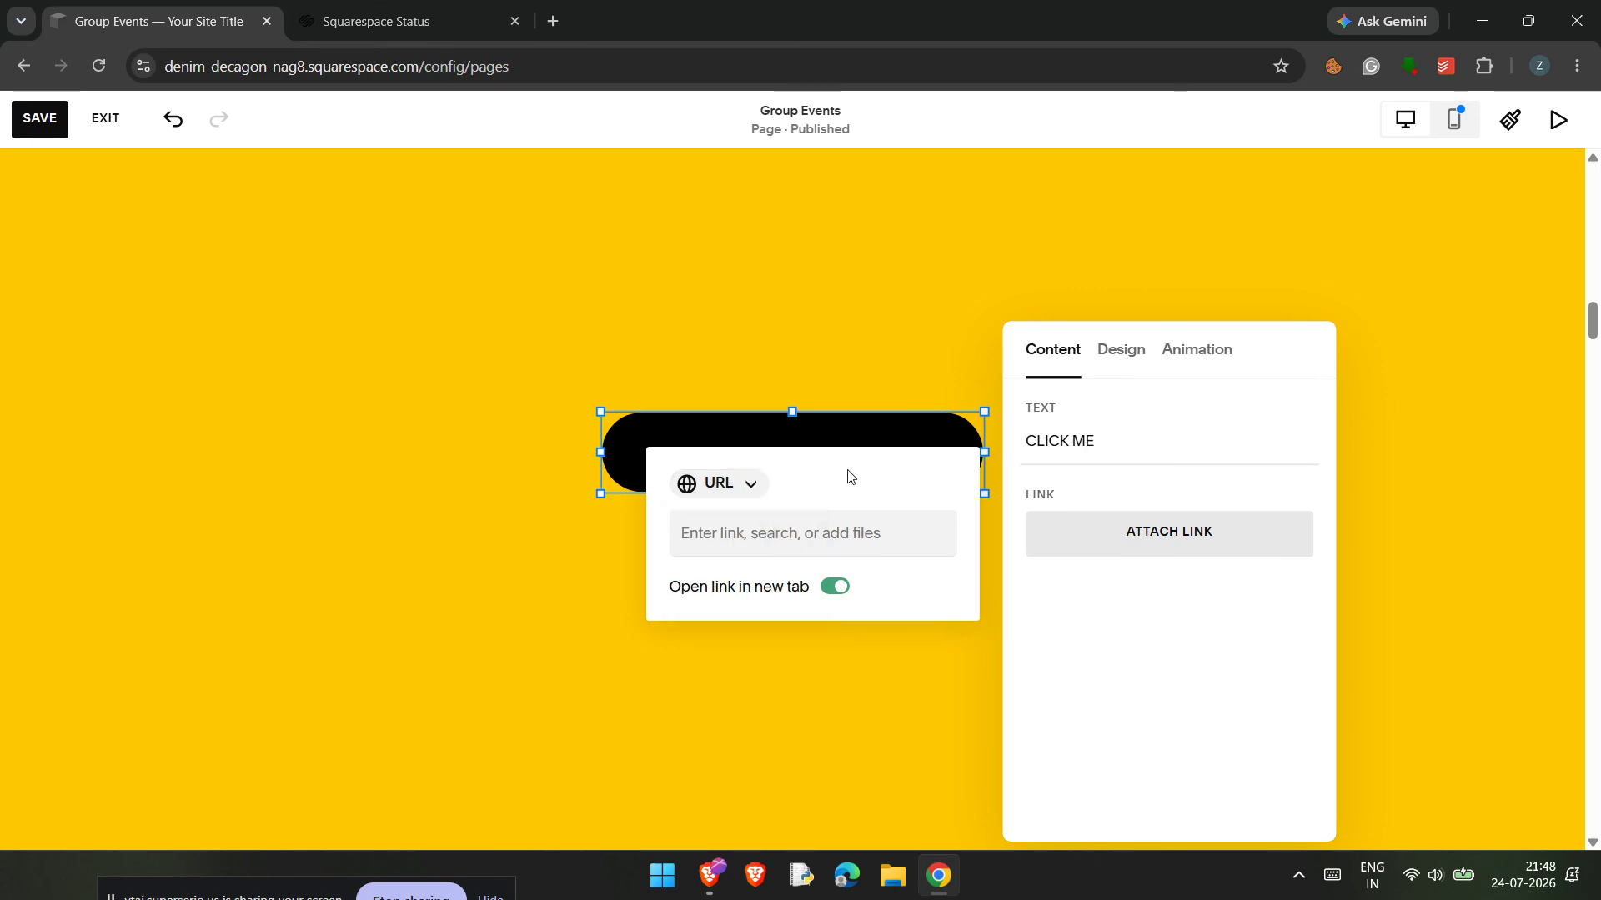
# Step: Examine the Phone, File and Email link types for the button and return the link type to URL
pyautogui.click(686, 488)
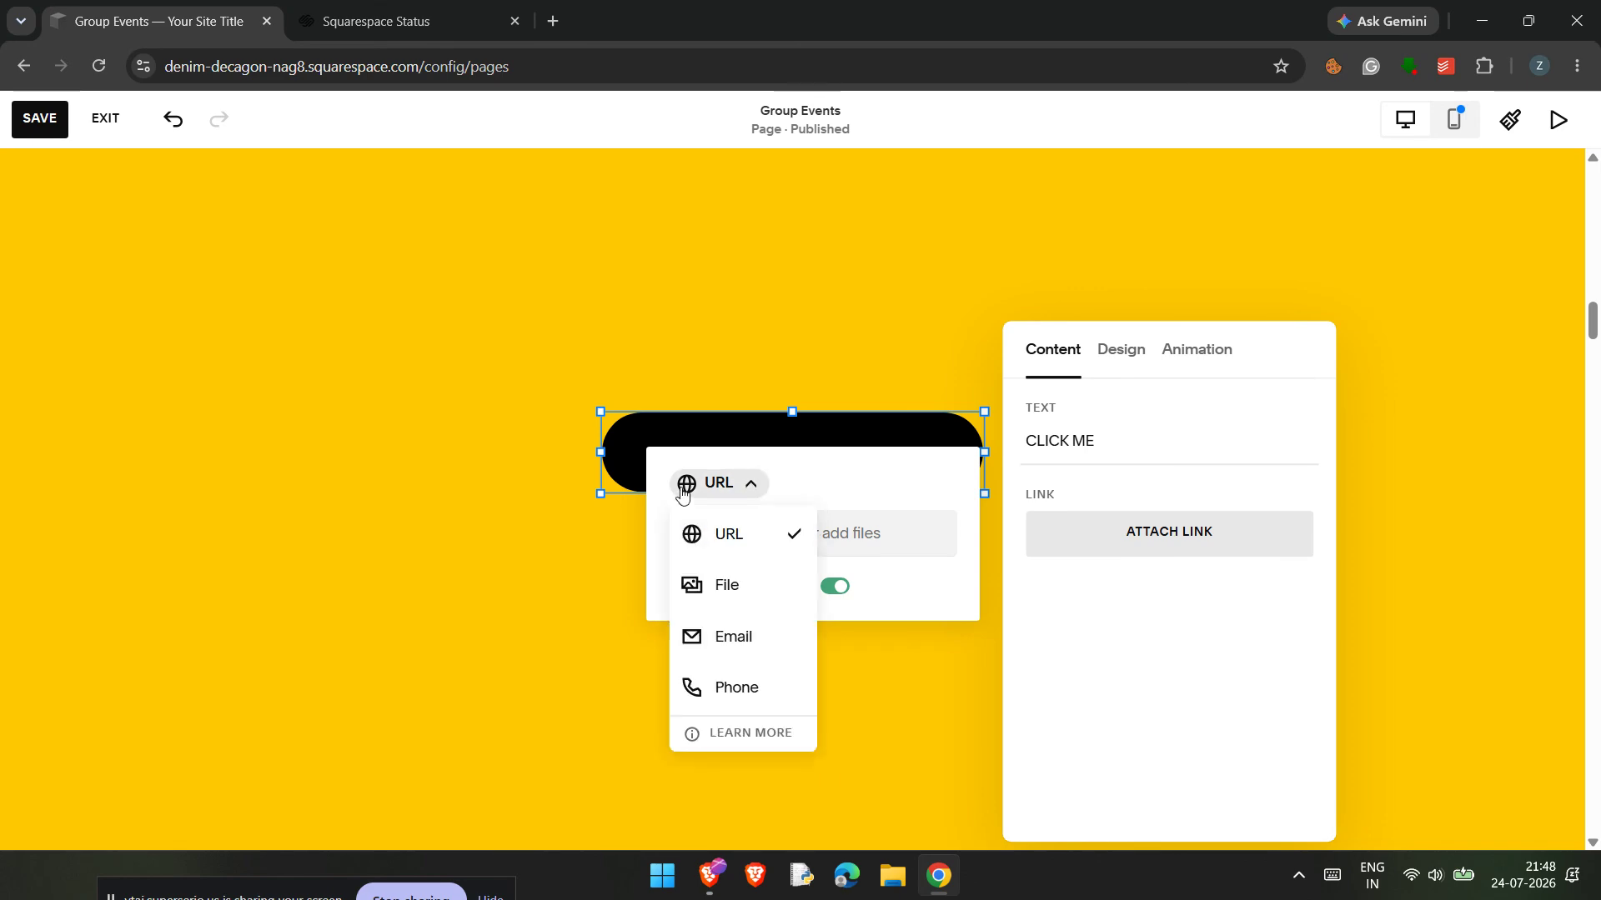
pyautogui.click(747, 689)
pyautogui.click(709, 497)
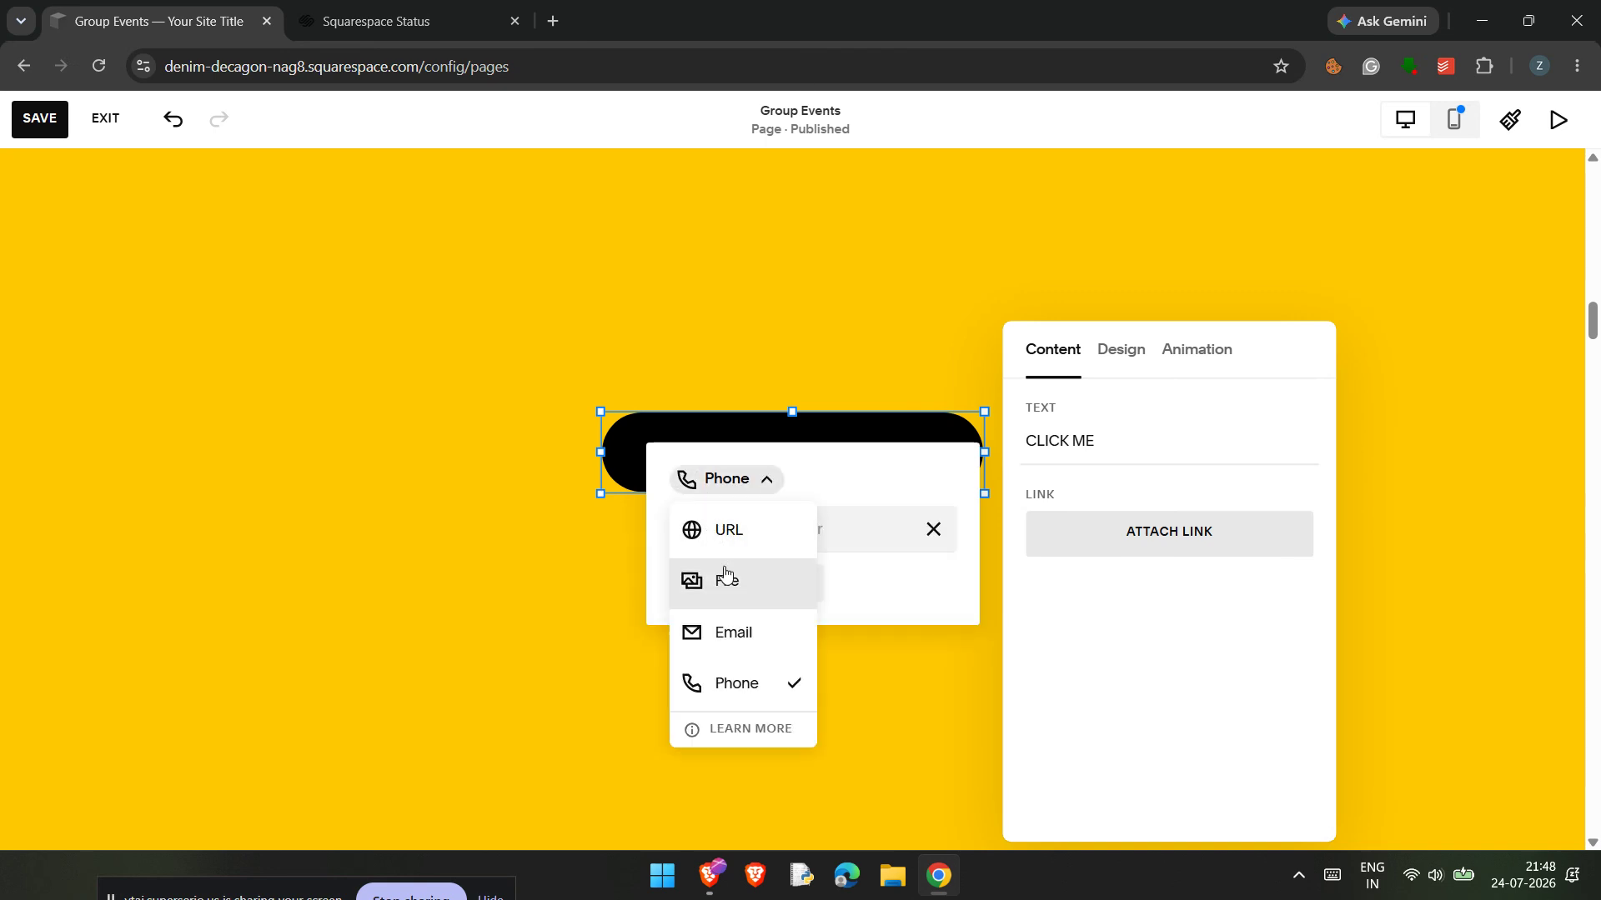
pyautogui.click(725, 572)
pyautogui.click(743, 483)
pyautogui.click(744, 631)
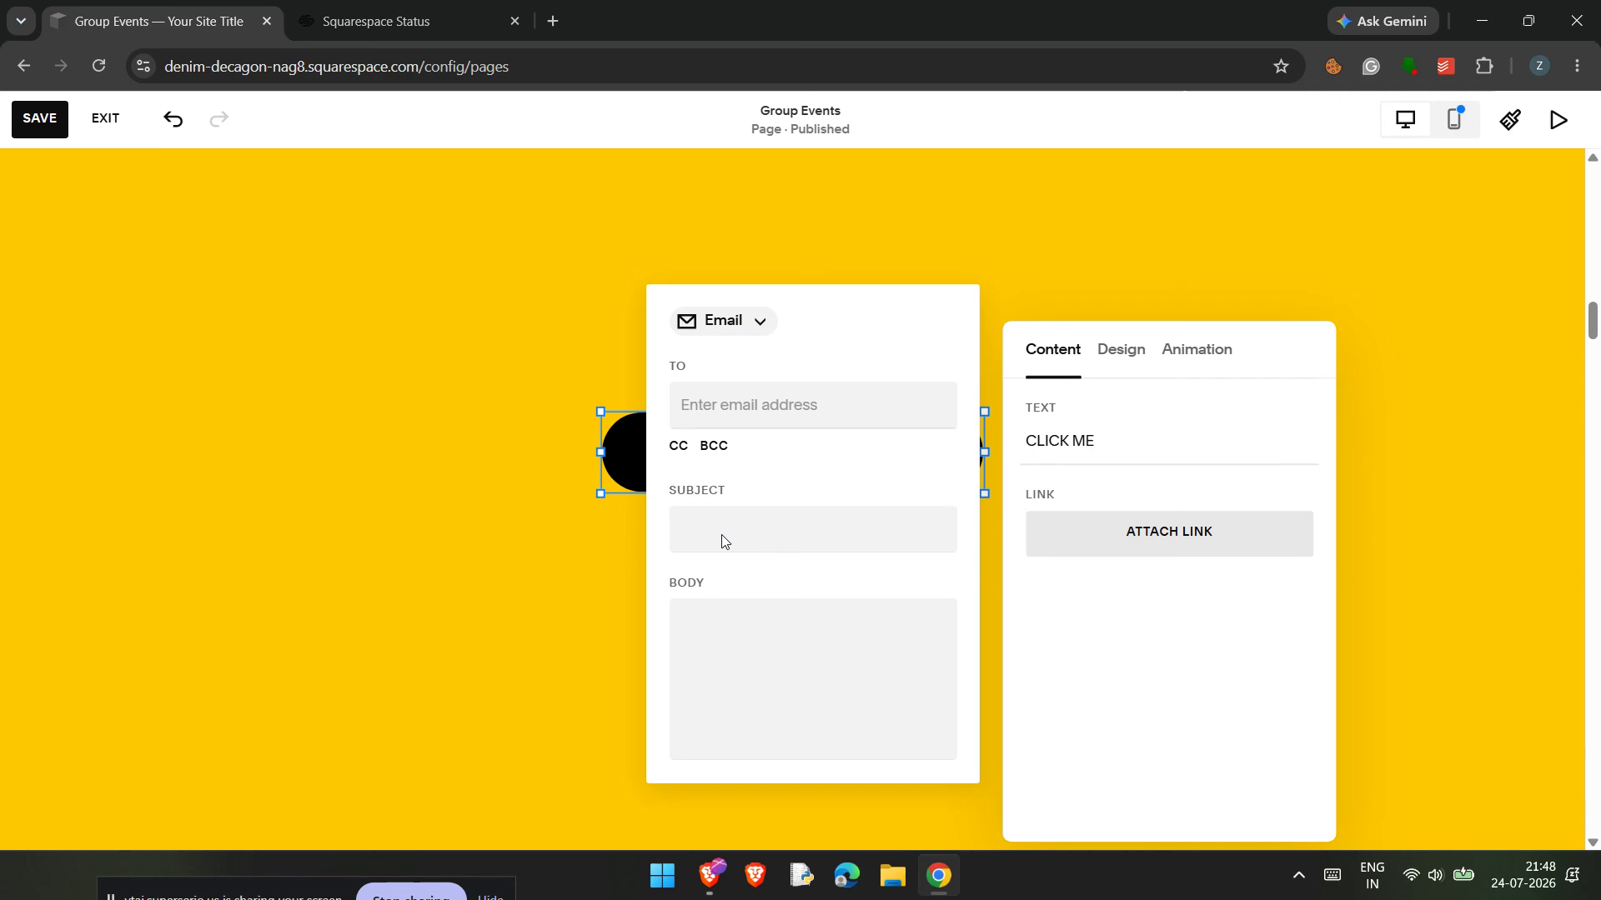
pyautogui.click(719, 321)
pyautogui.click(726, 376)
# Step: Examine the CLICK ME button's design settings, covering the button style choices, the layout and the transform options
pyautogui.click(1135, 365)
pyautogui.click(1135, 365)
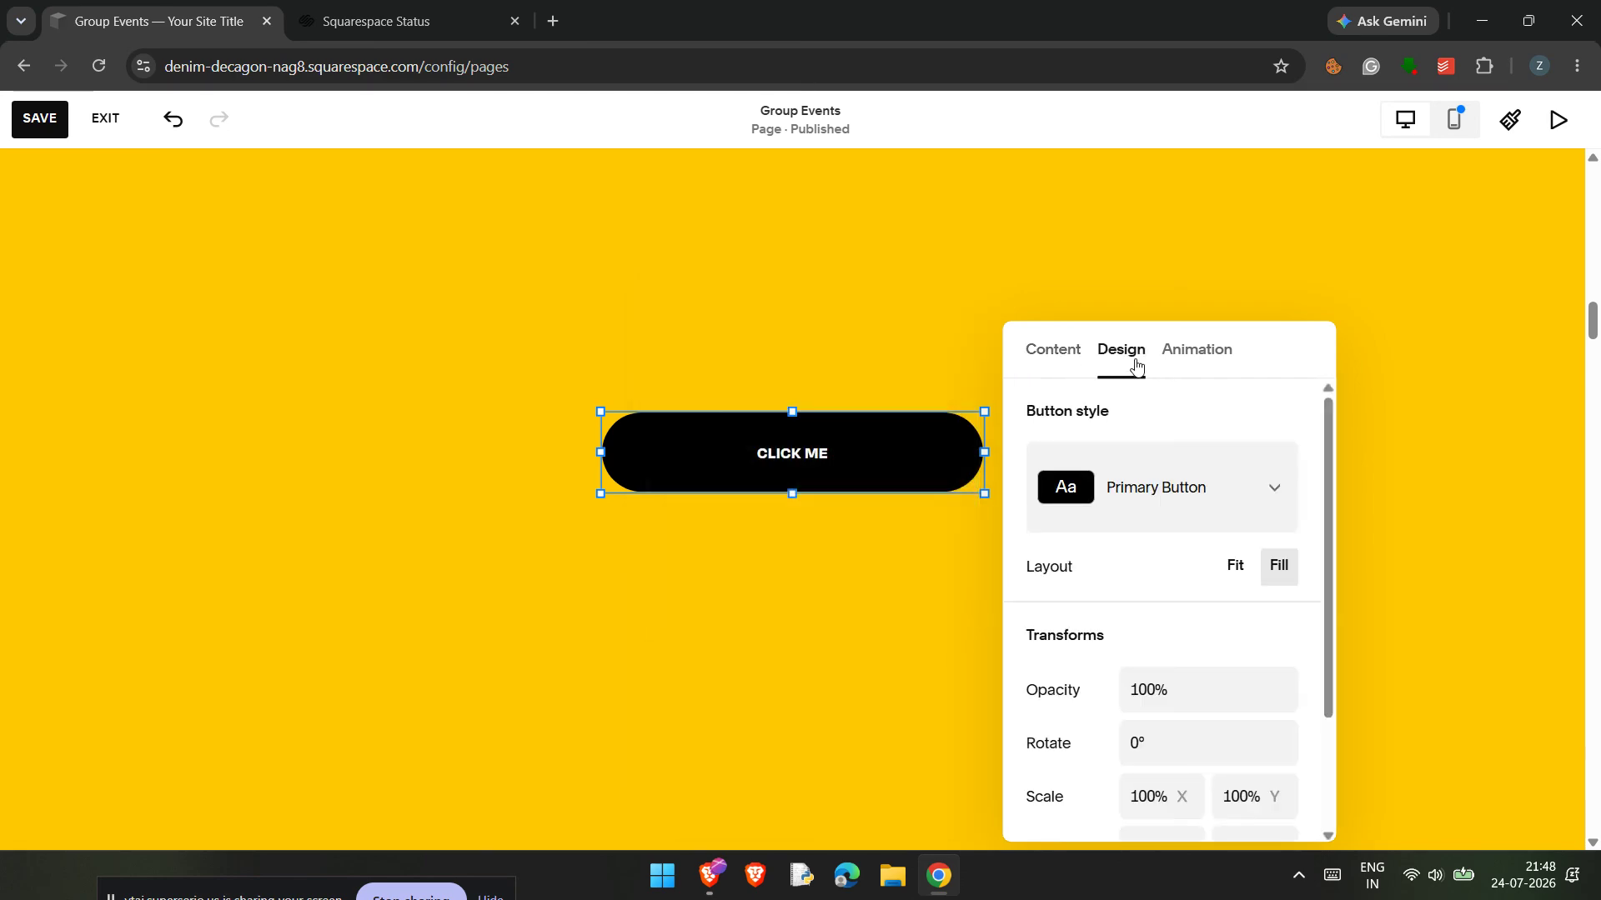
pyautogui.scroll(-2, 1219, 506)
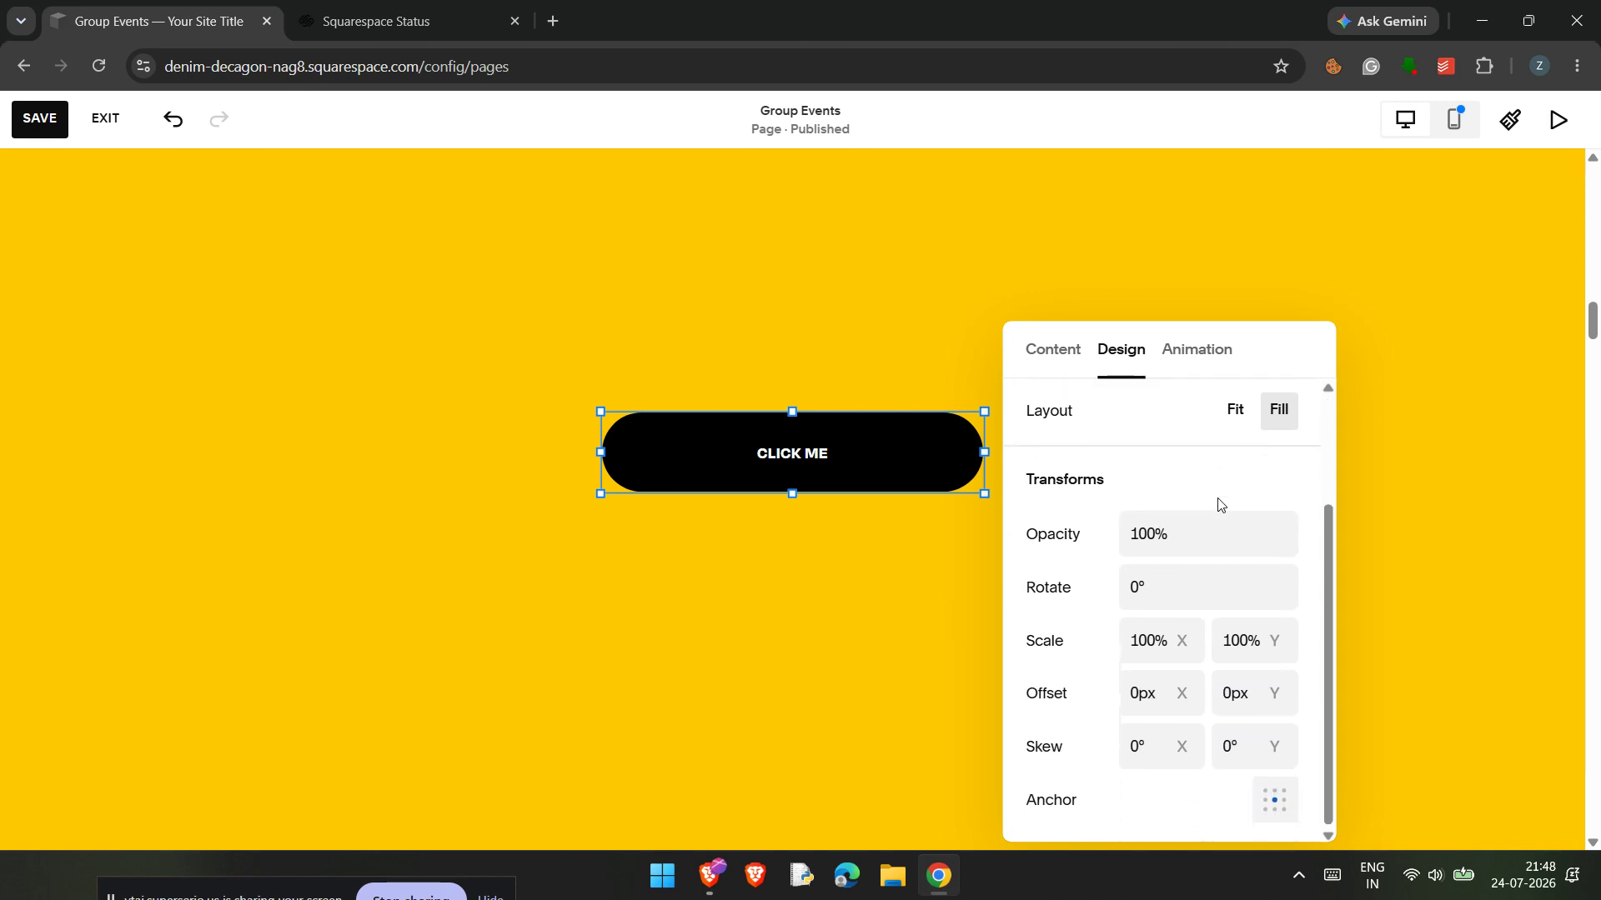
pyautogui.scroll(1, 1219, 506)
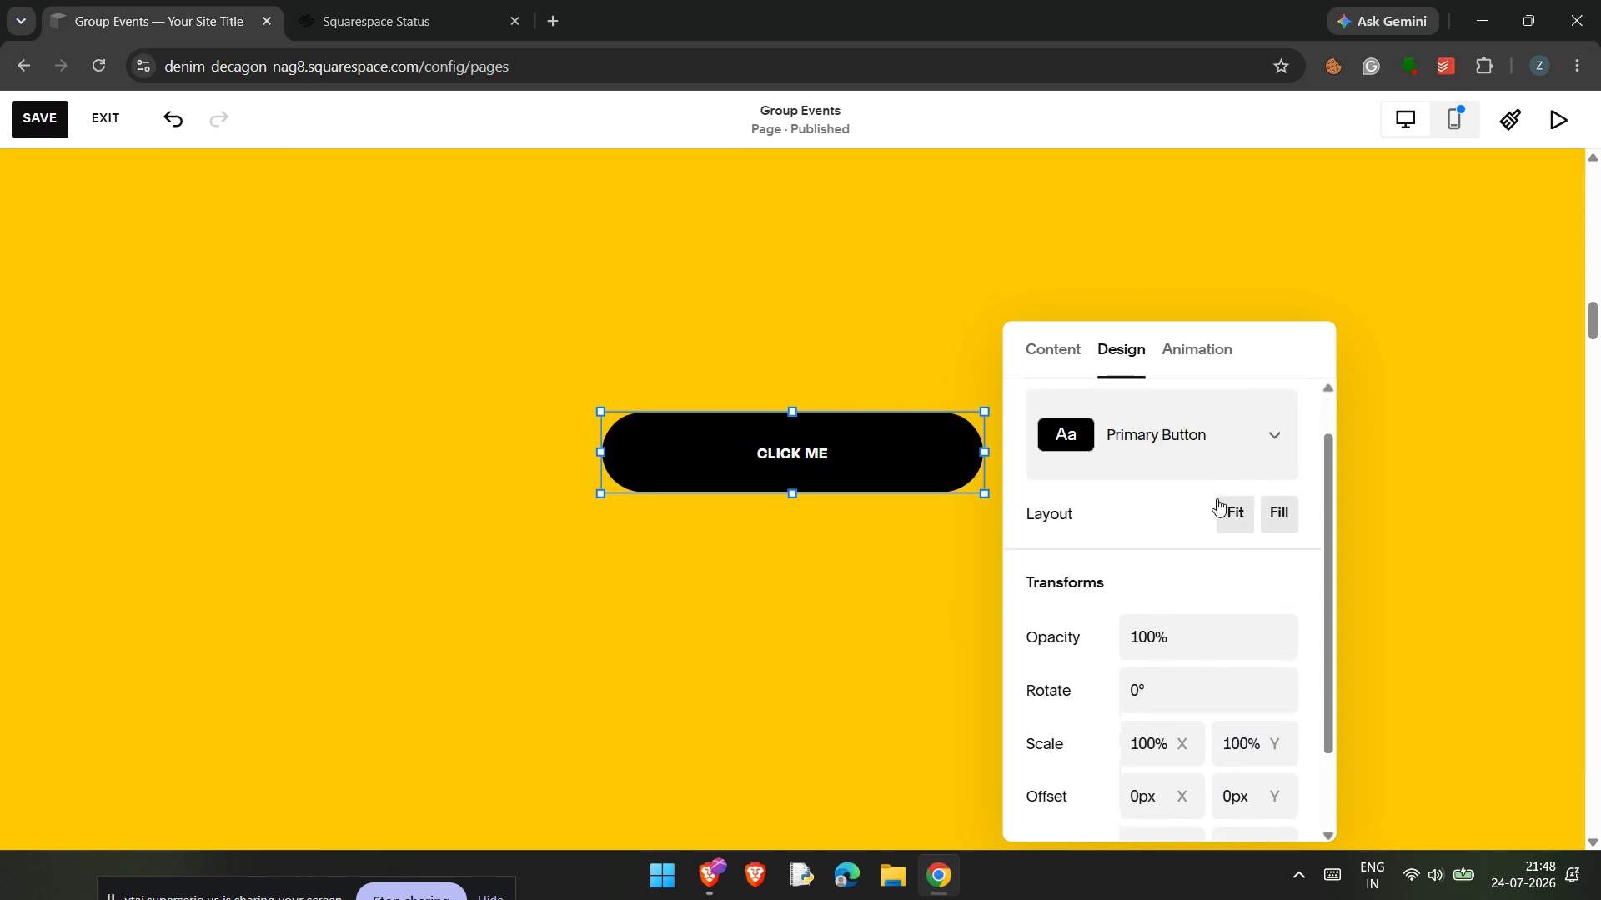
pyautogui.click(1256, 465)
pyautogui.click(1260, 455)
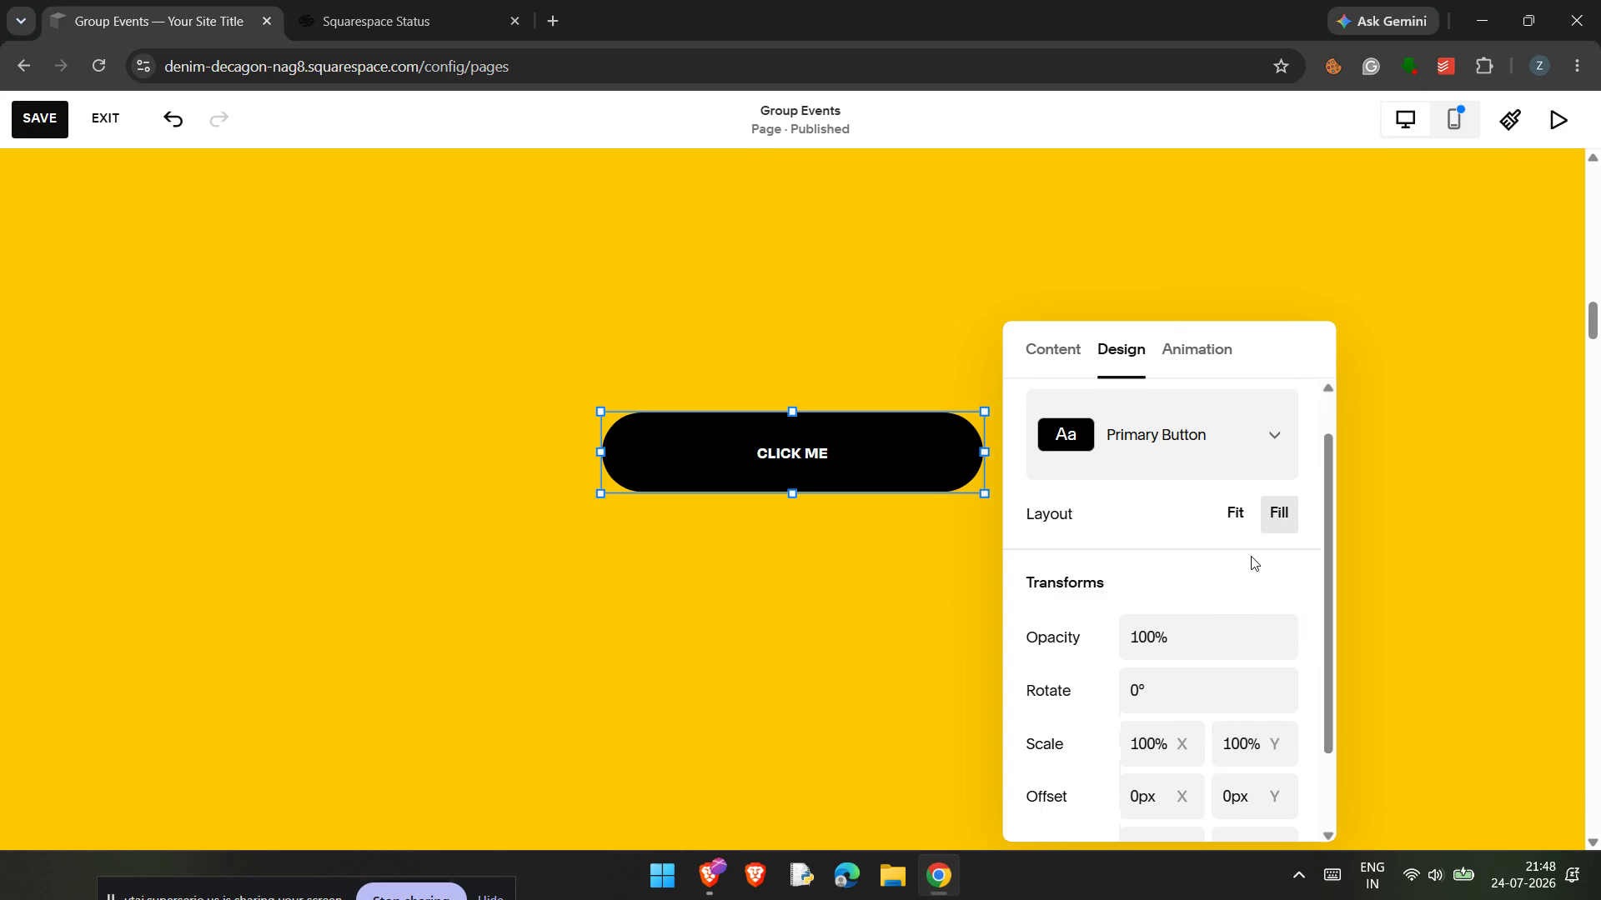
pyautogui.scroll(-1, 1247, 559)
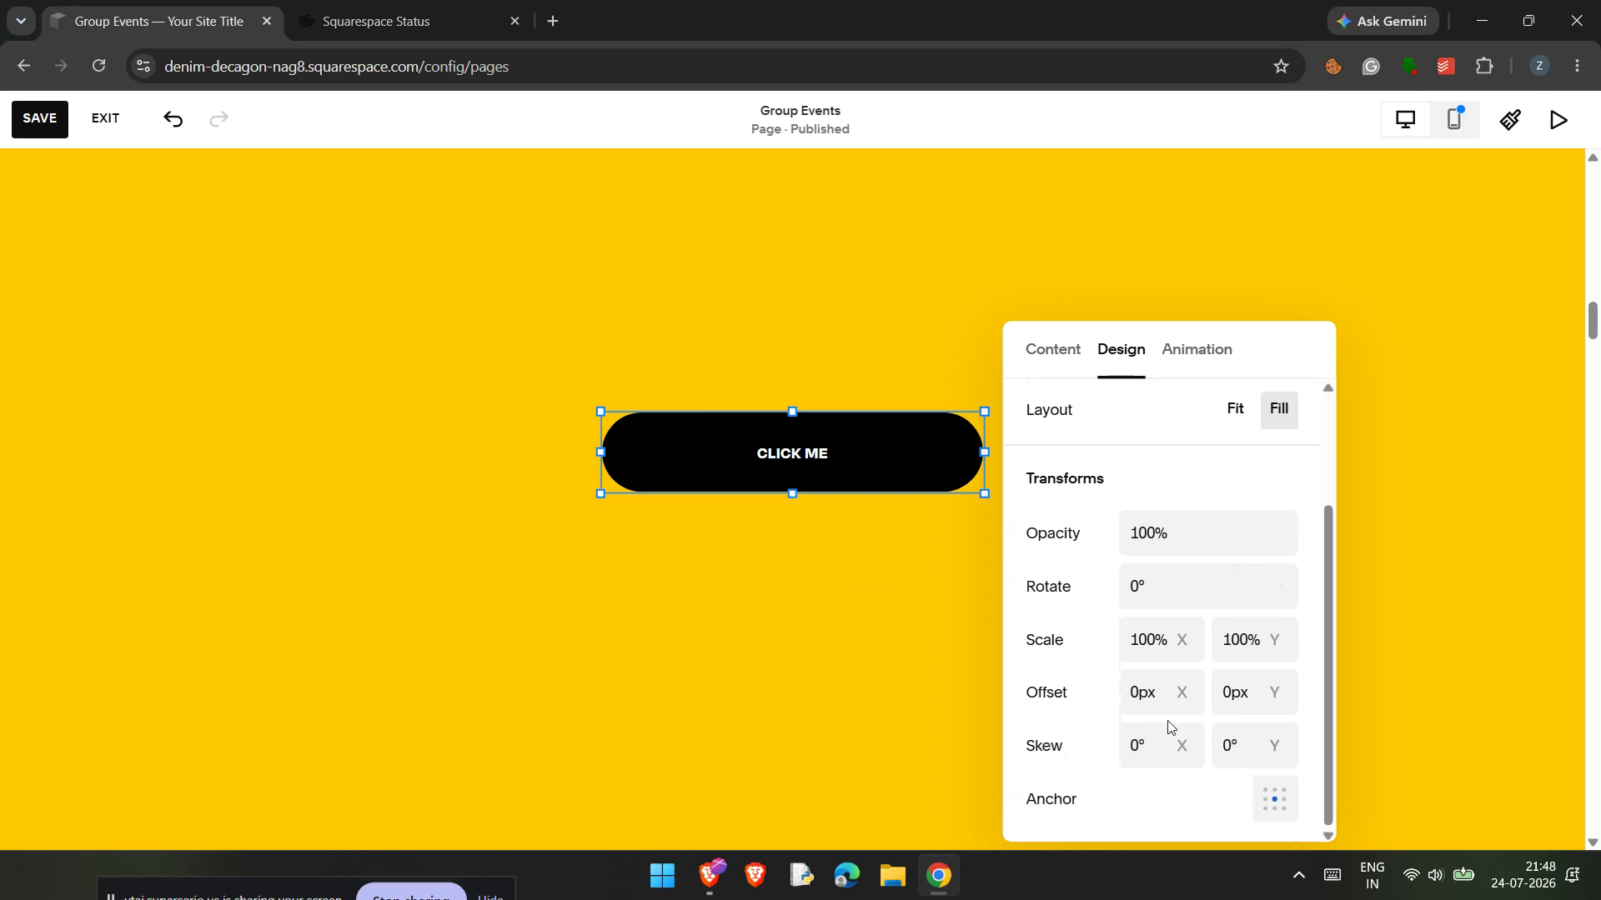
pyautogui.scroll(2, 1167, 727)
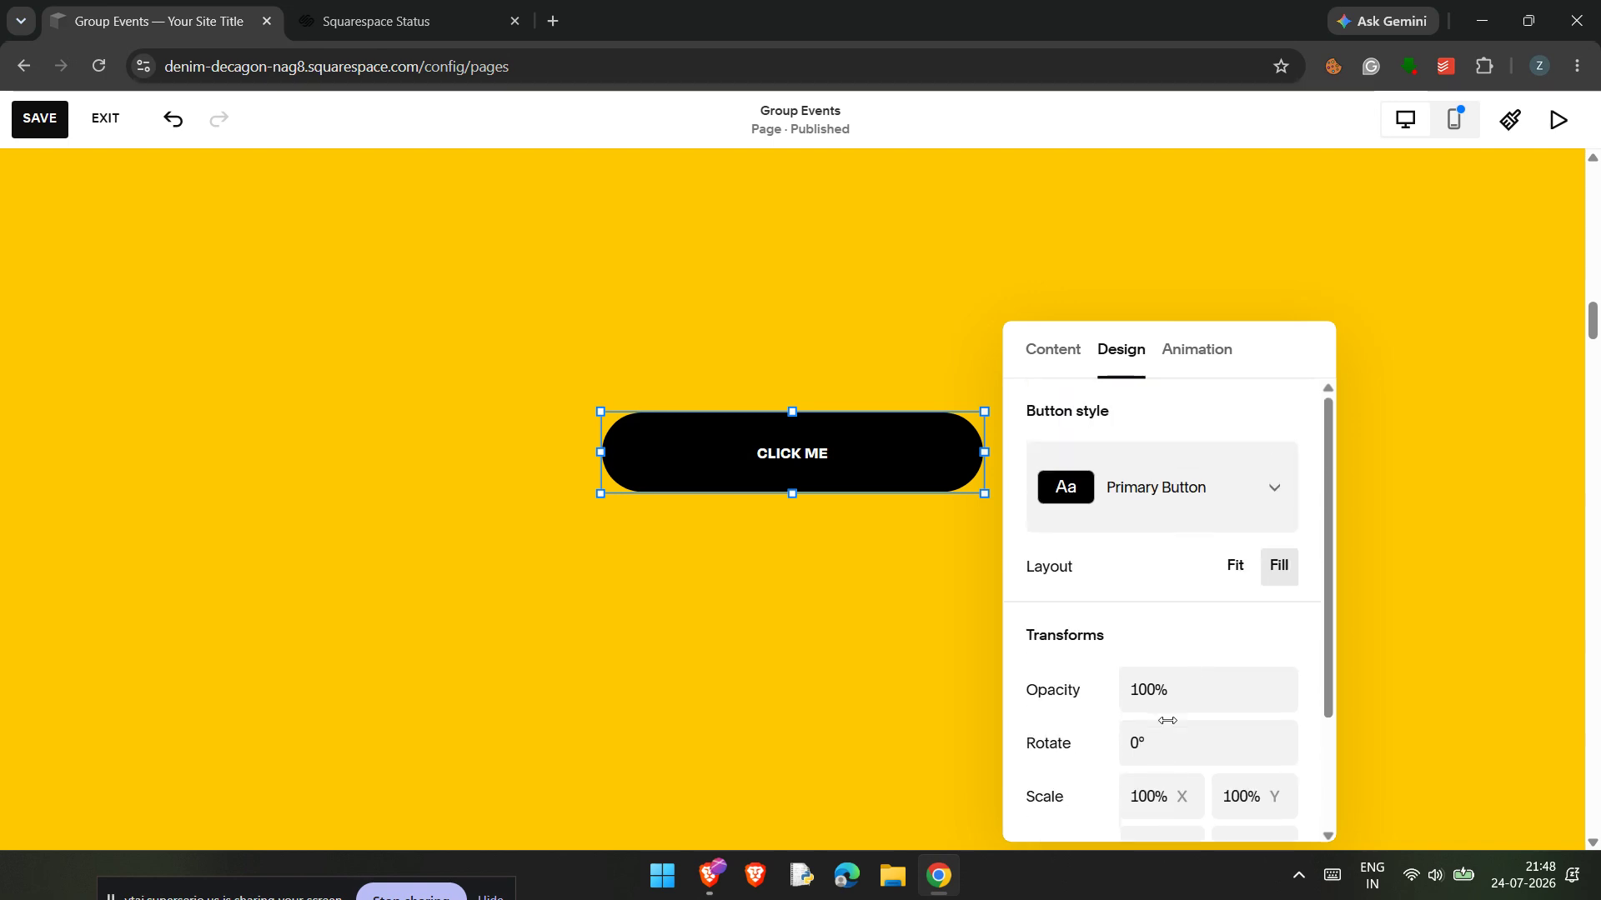
# Step: Try the Fit layout on the CLICK ME button against Fill, testing left, centre and right alignment
pyautogui.click(1237, 573)
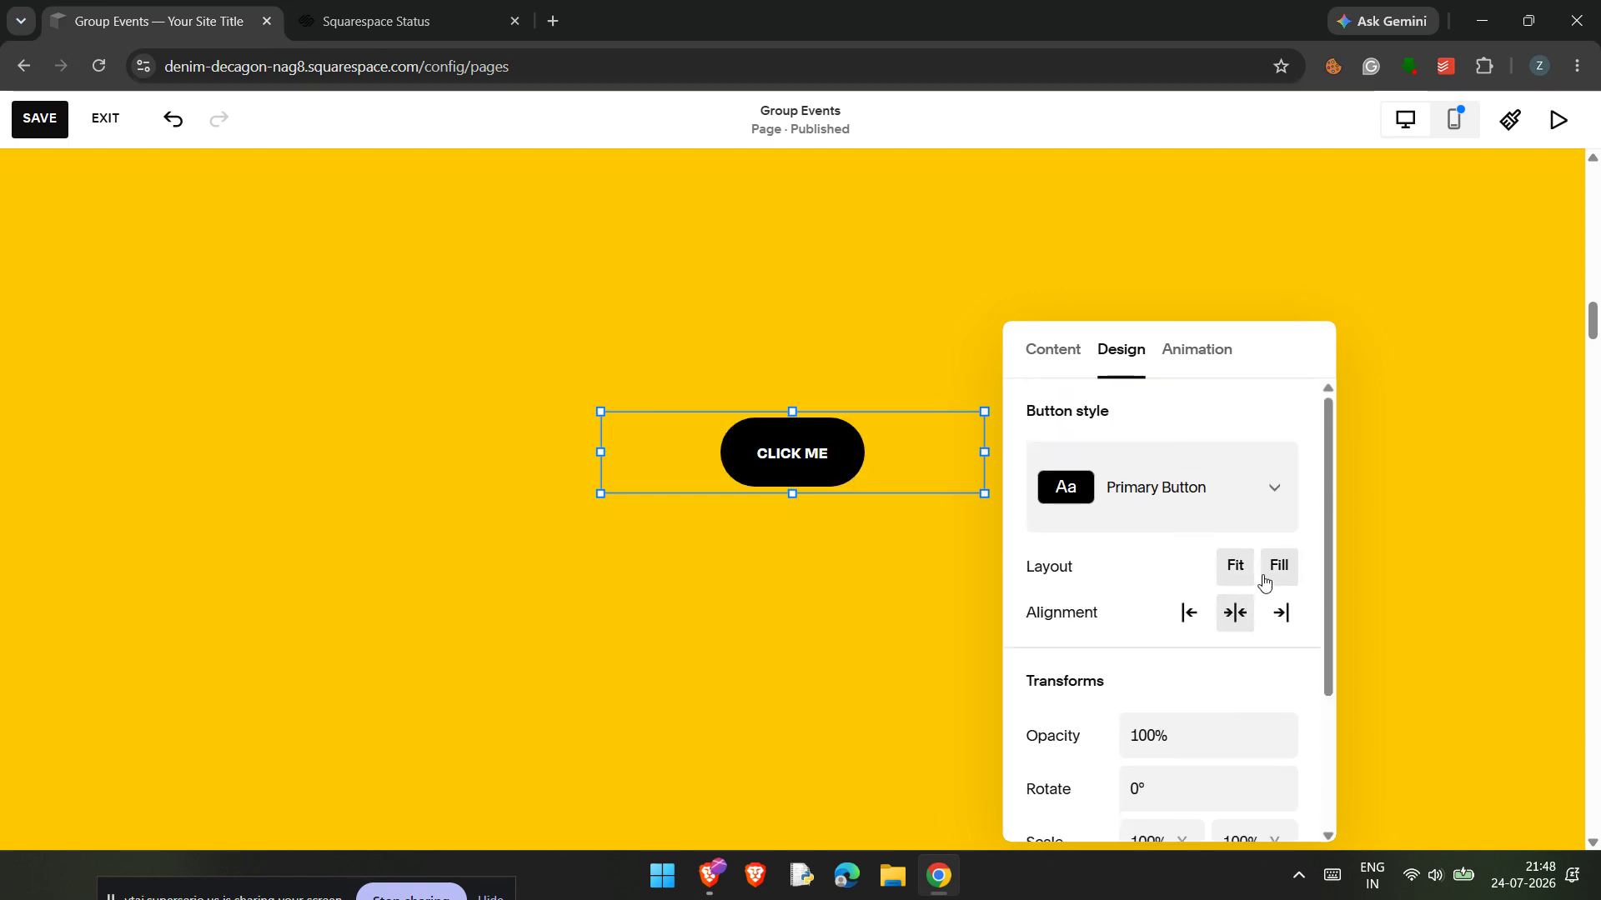
pyautogui.click(1279, 577)
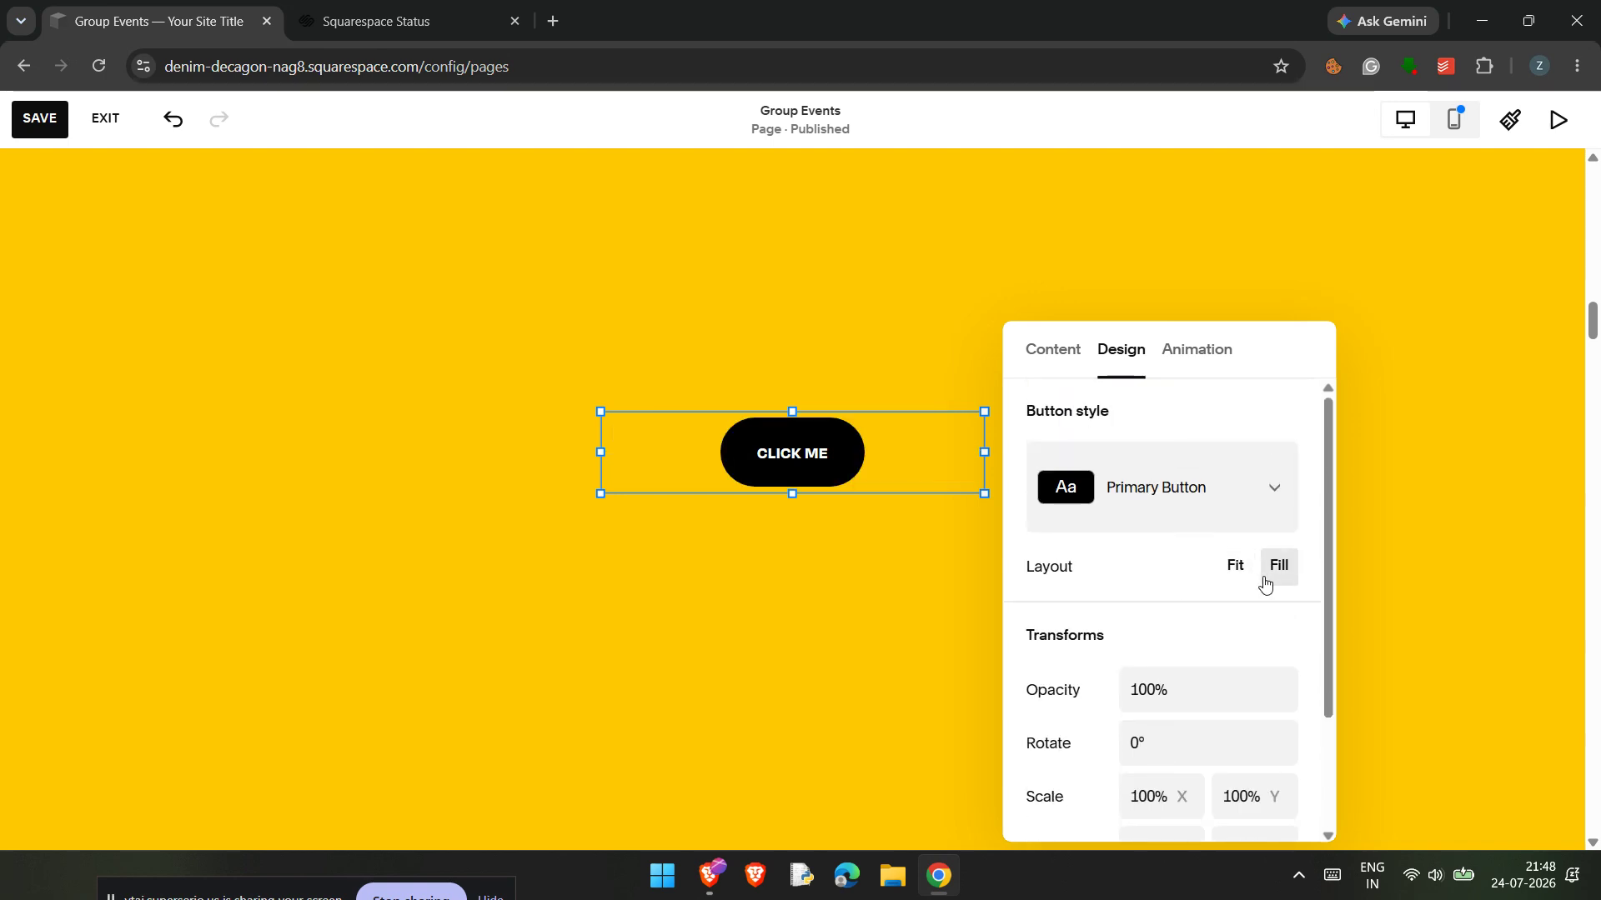
pyautogui.scroll(-2, 1212, 684)
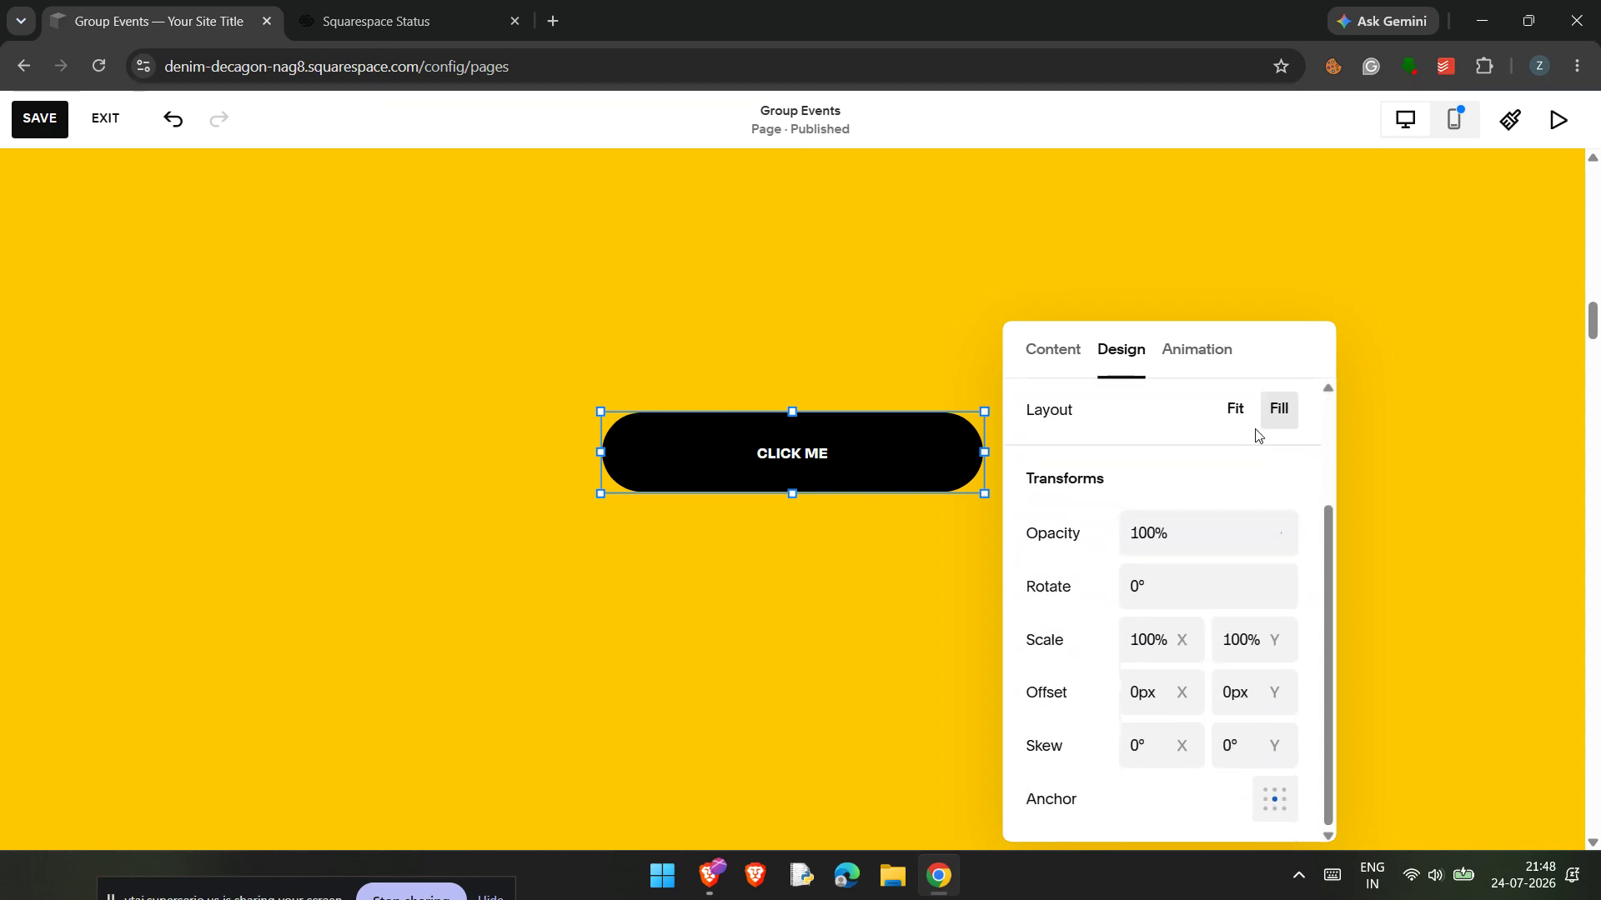
pyautogui.click(1236, 409)
pyautogui.click(1205, 473)
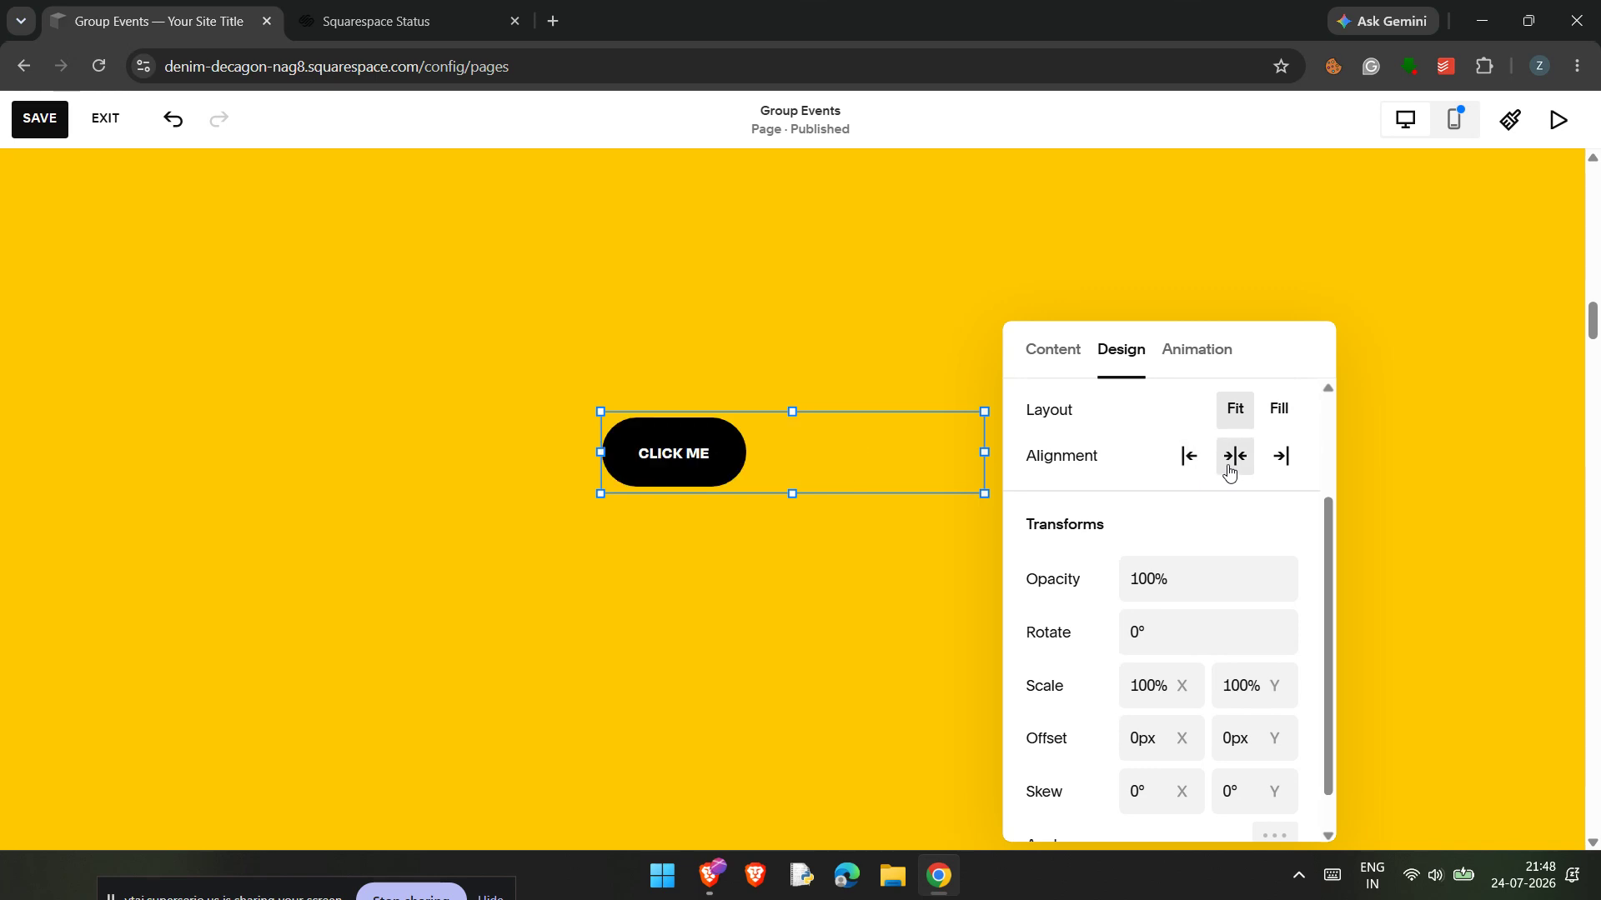
pyautogui.click(1233, 465)
pyautogui.click(1277, 464)
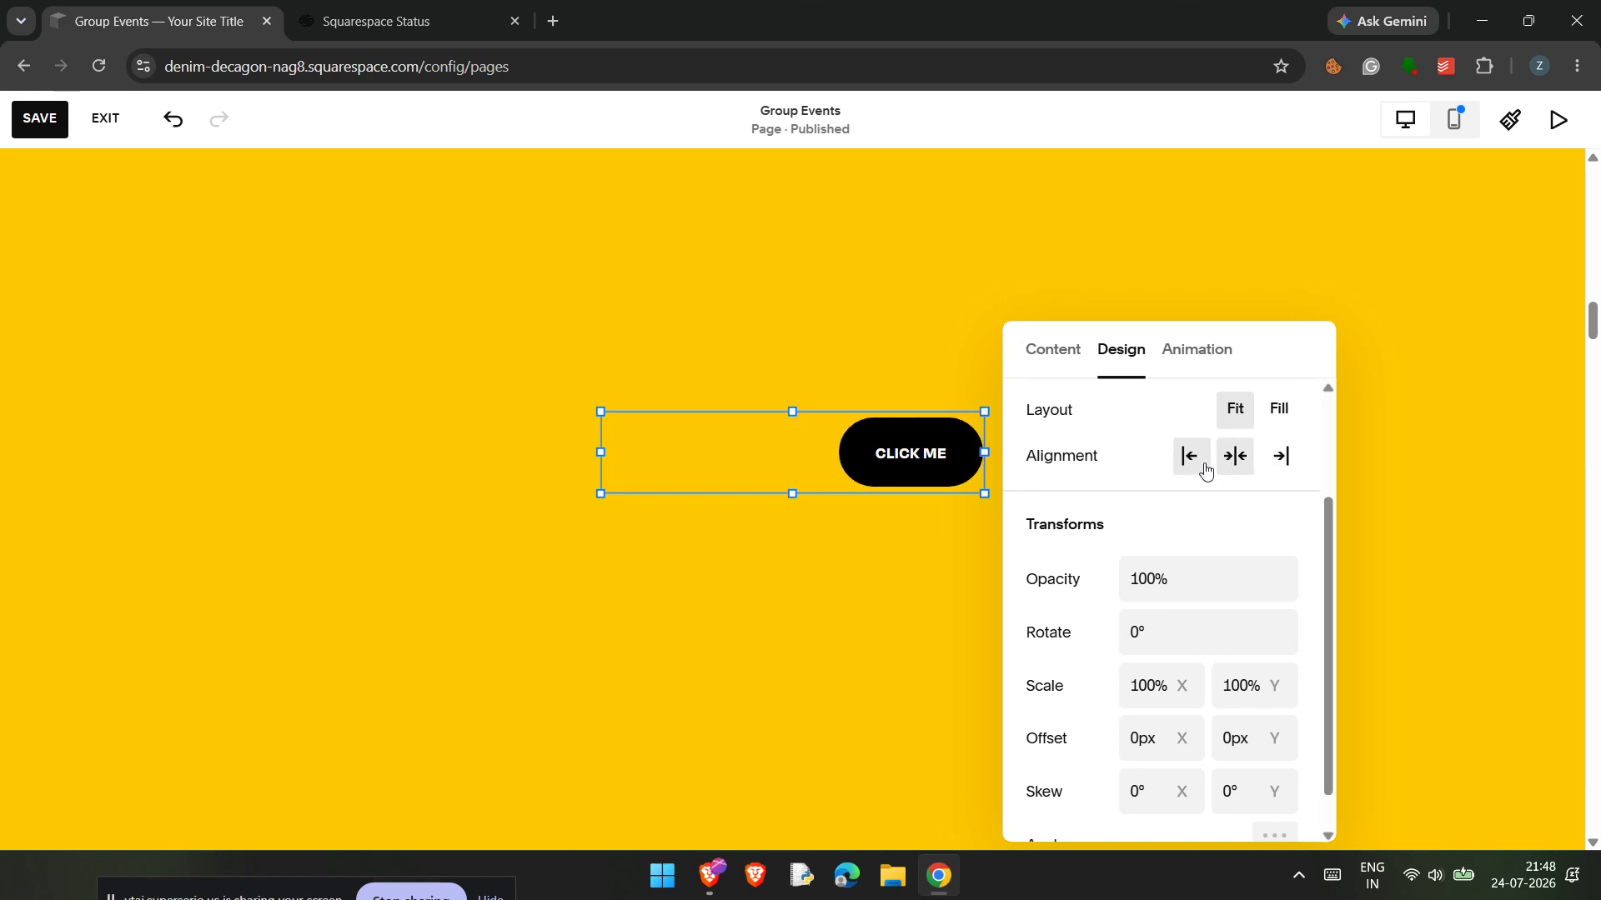
pyautogui.click(1235, 459)
# Step: Set the CLICK ME button's layout to Fill, close its settings and save the Group Events page
pyautogui.click(1277, 410)
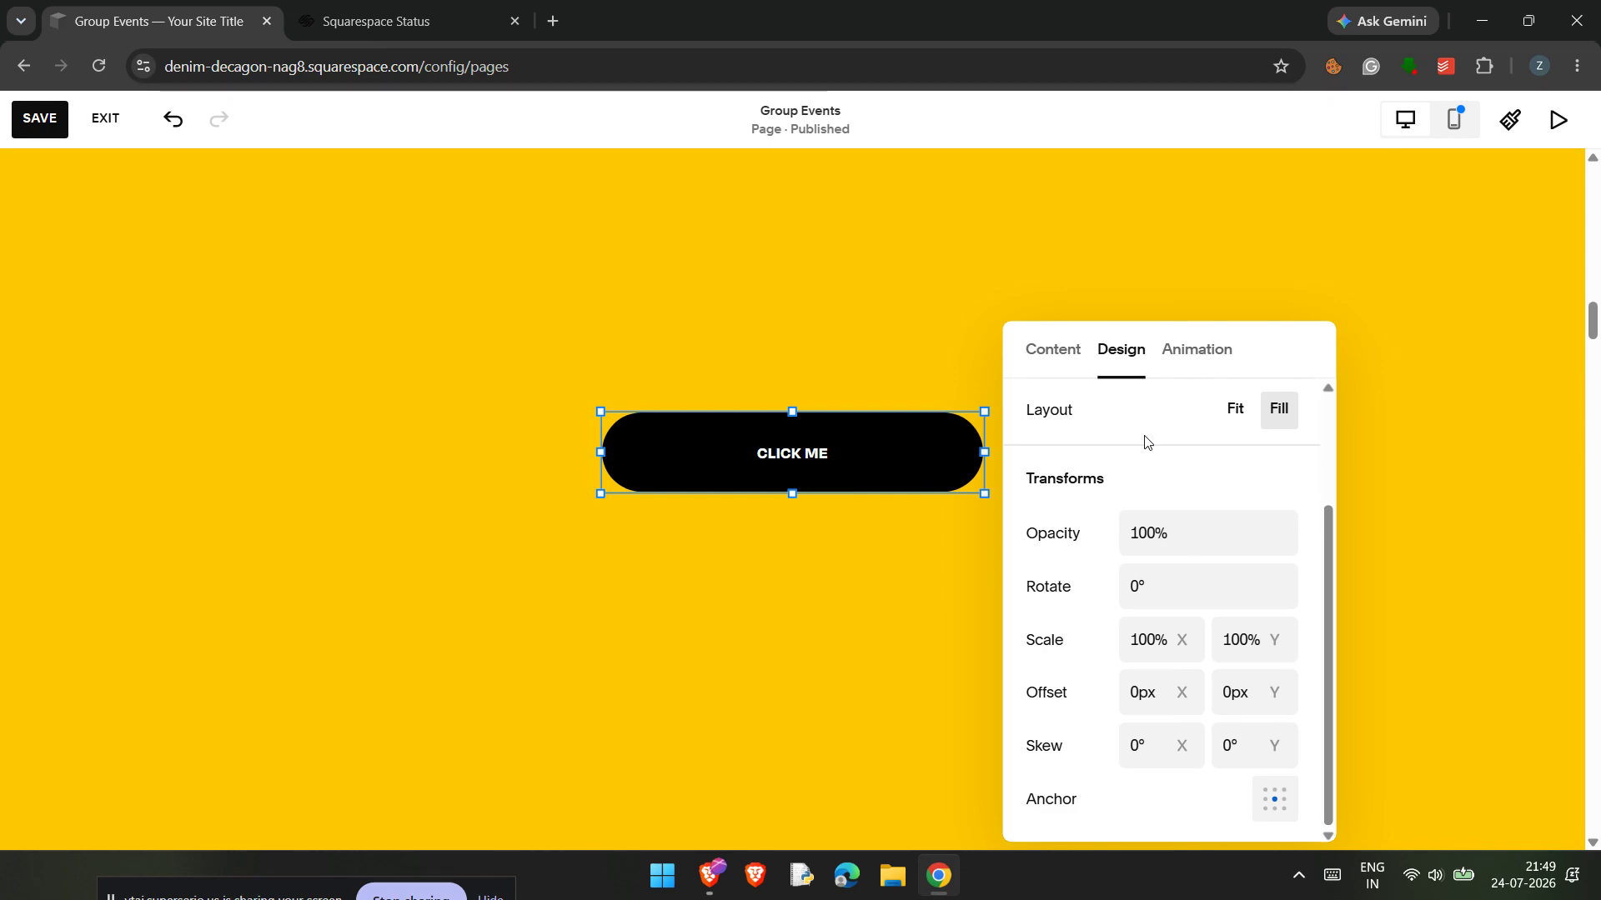
pyautogui.click(762, 335)
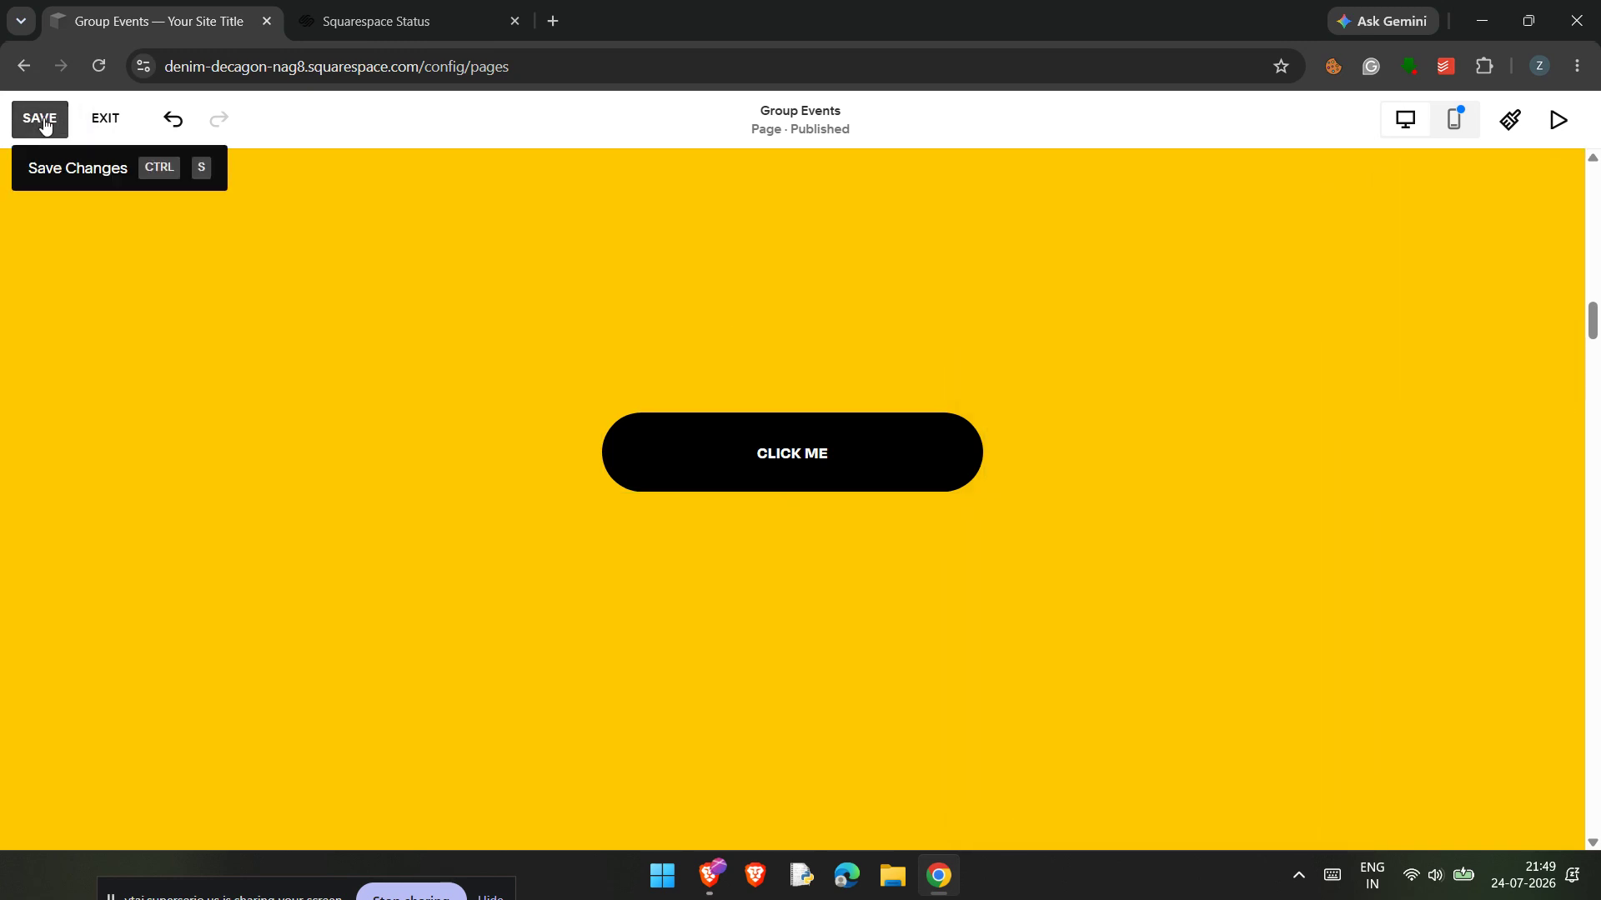
pyautogui.click(44, 122)
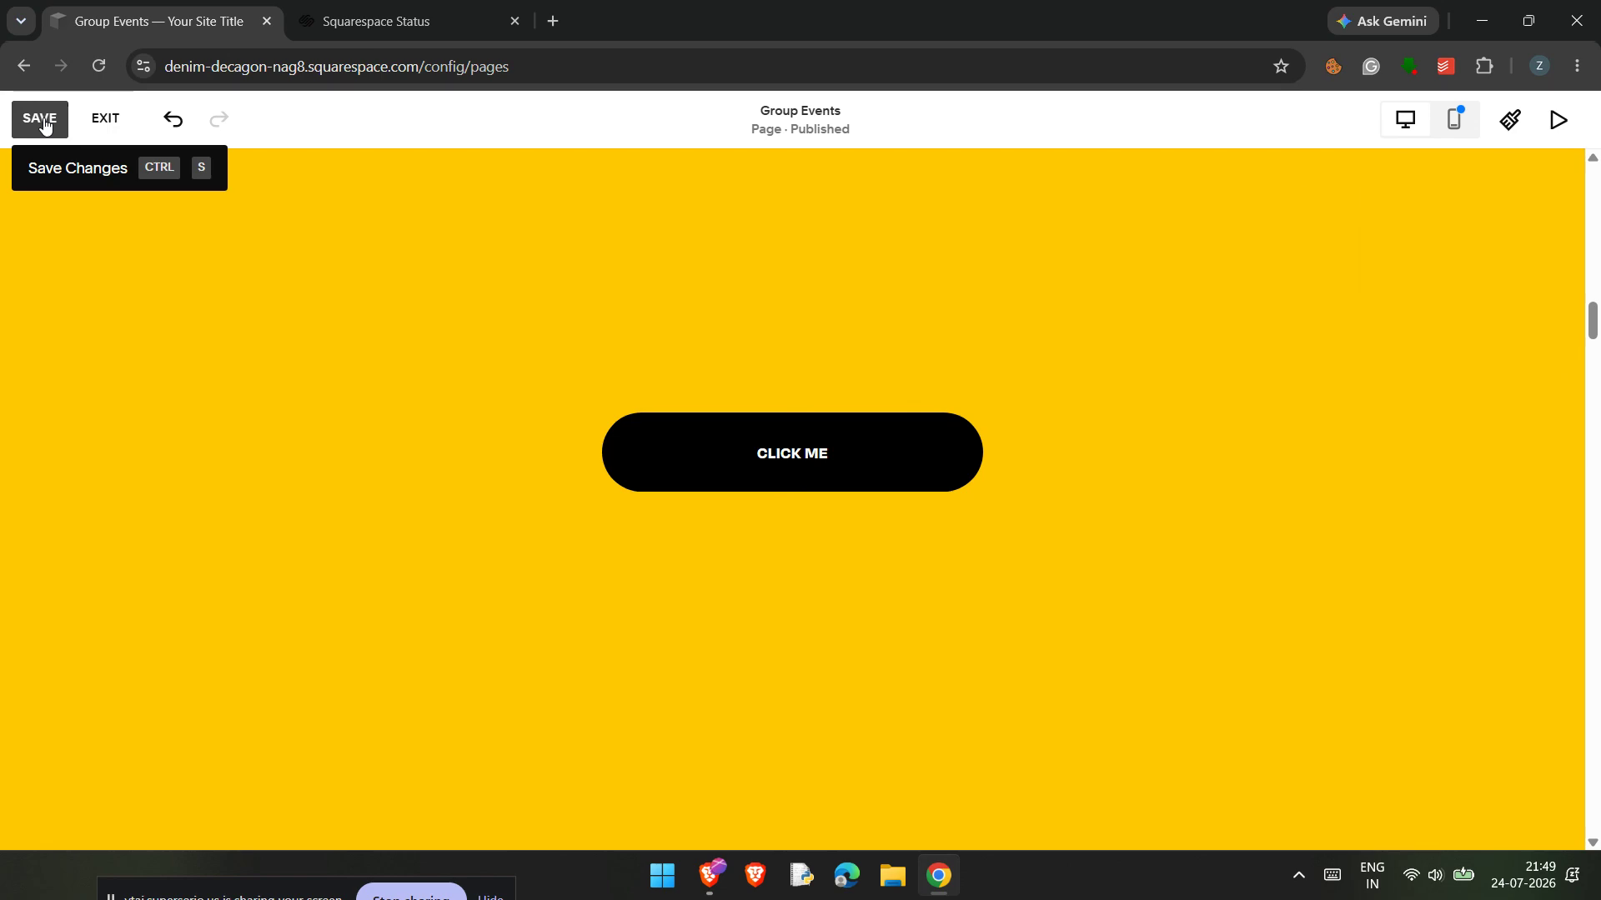